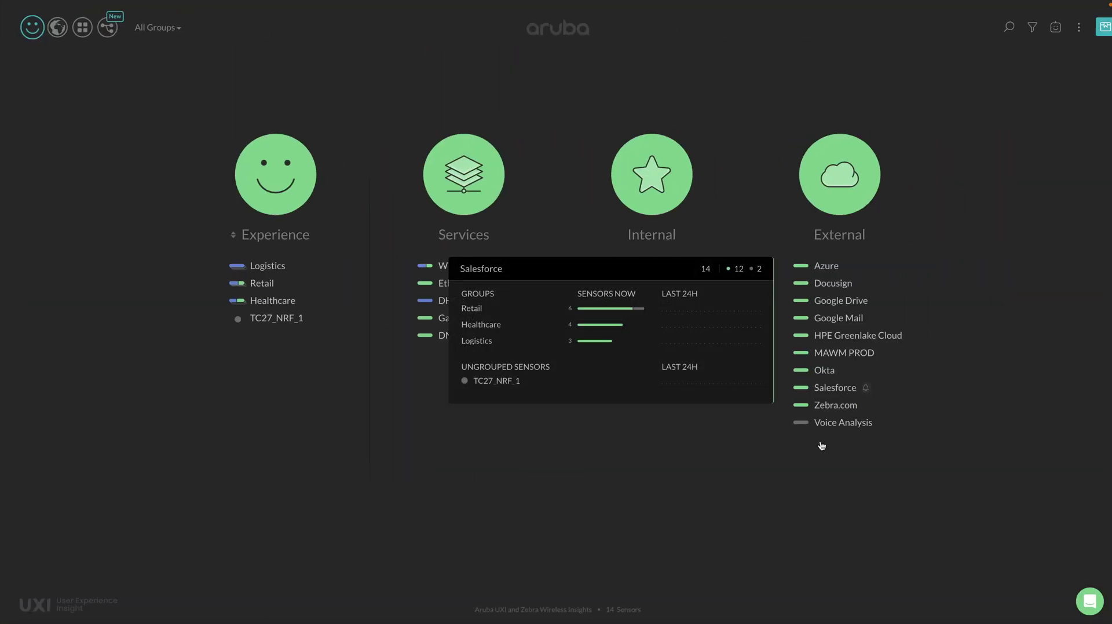
- Step through the Path Analysis intro slides, from Control Panel to Enable Path Analysis, to reach Service & App Tests
click(109, 30)
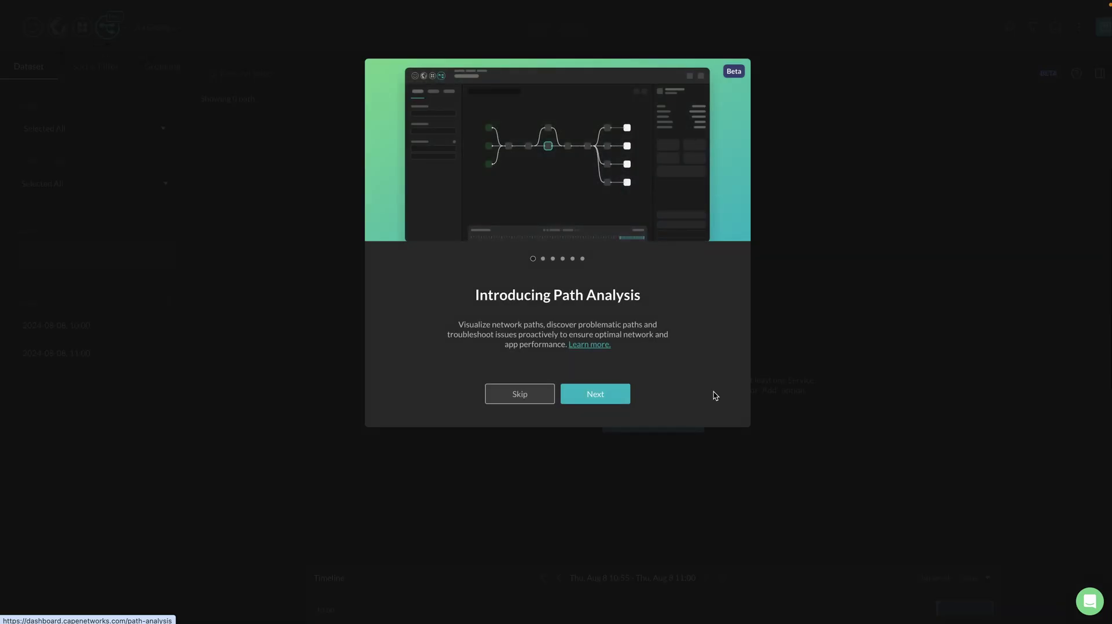
click(620, 398)
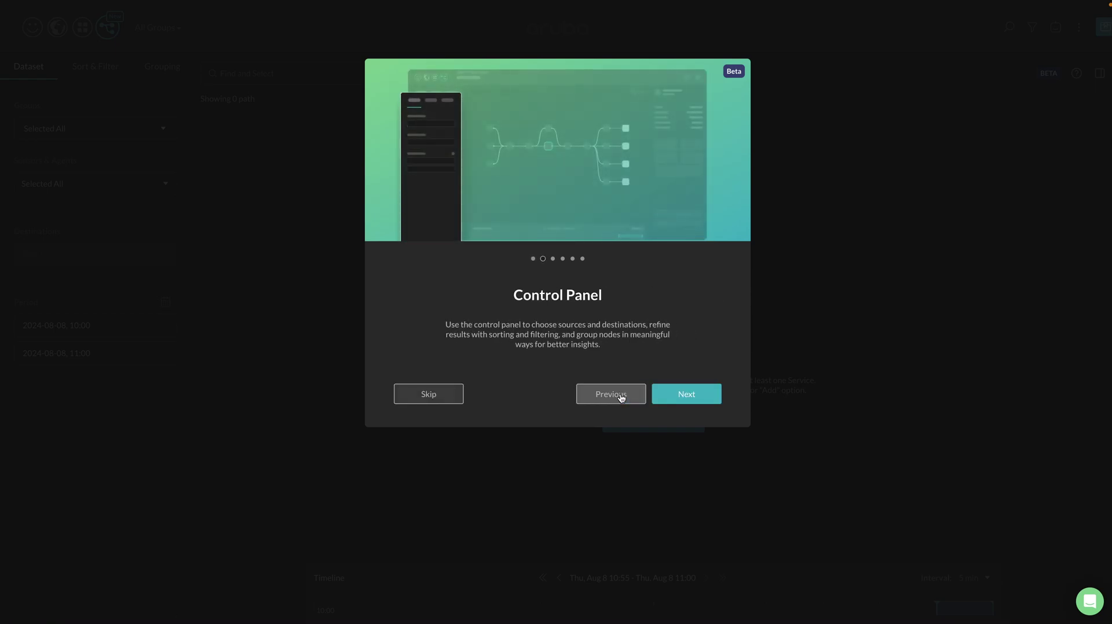
click(682, 393)
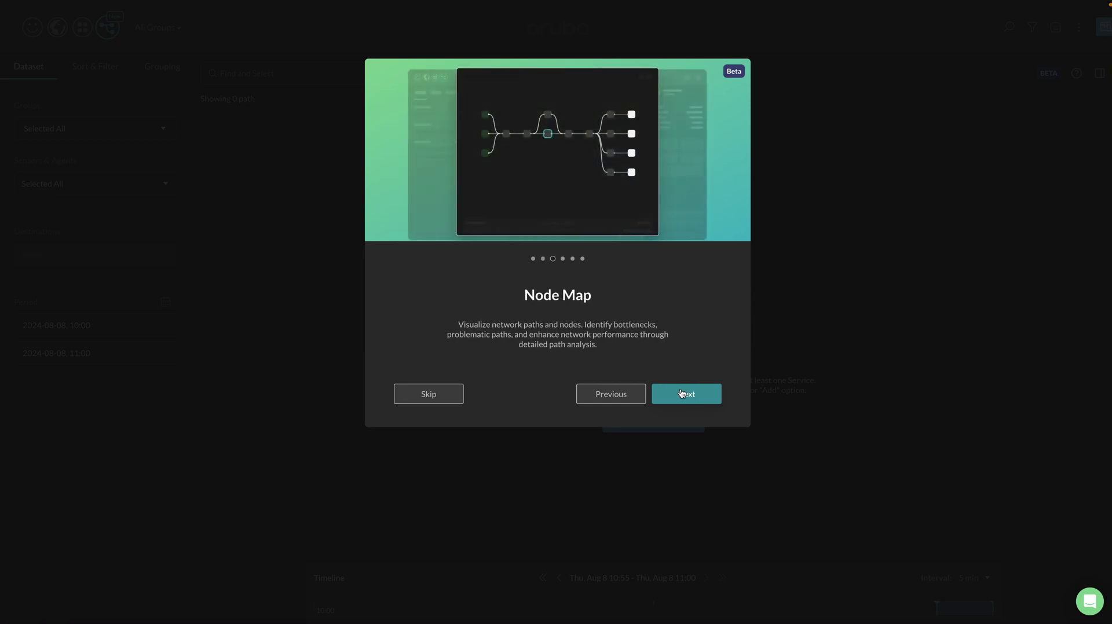
click(682, 394)
click(682, 393)
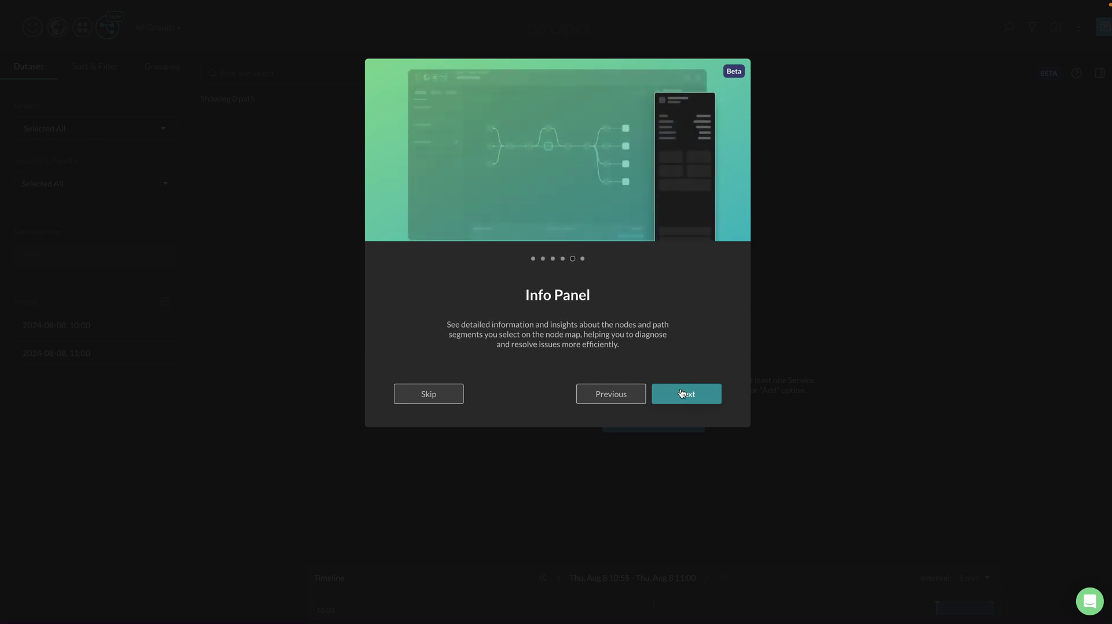
click(682, 394)
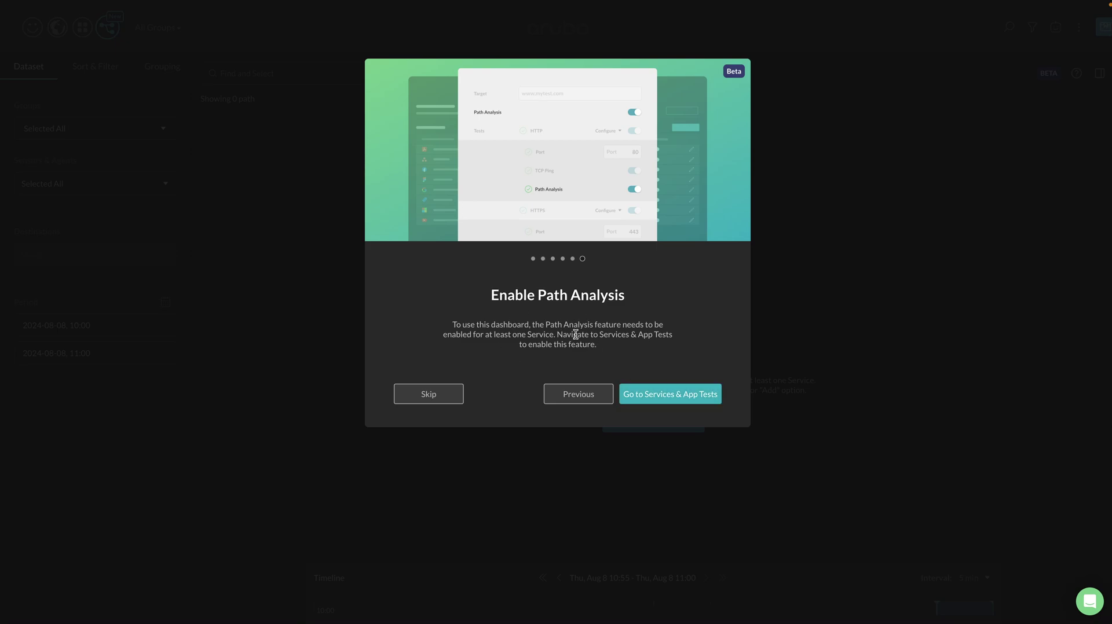
click(665, 401)
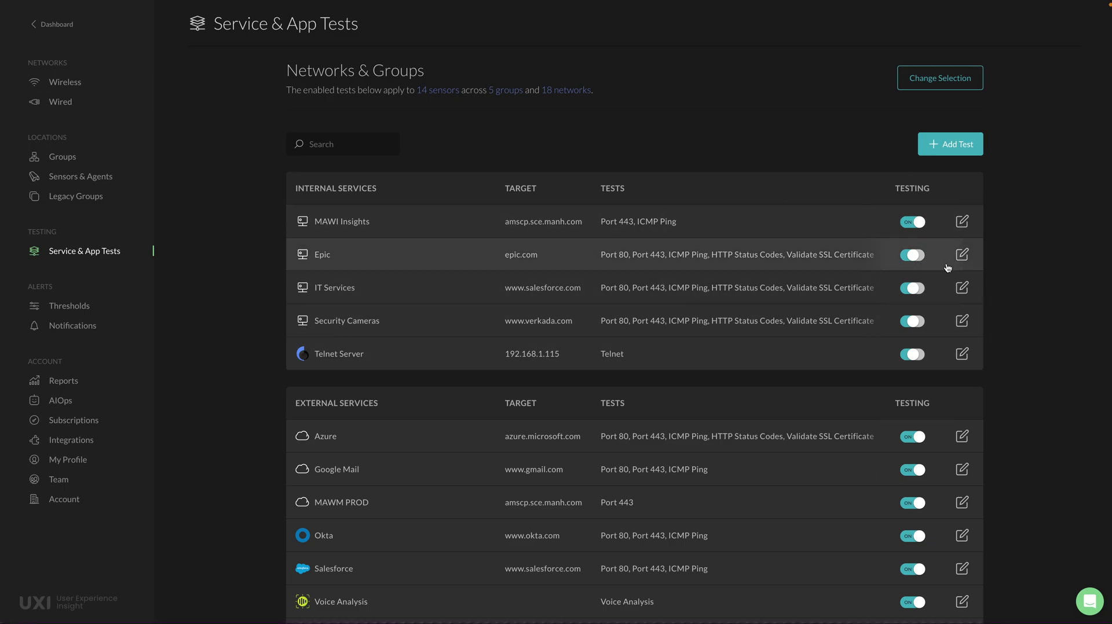
click(962, 288)
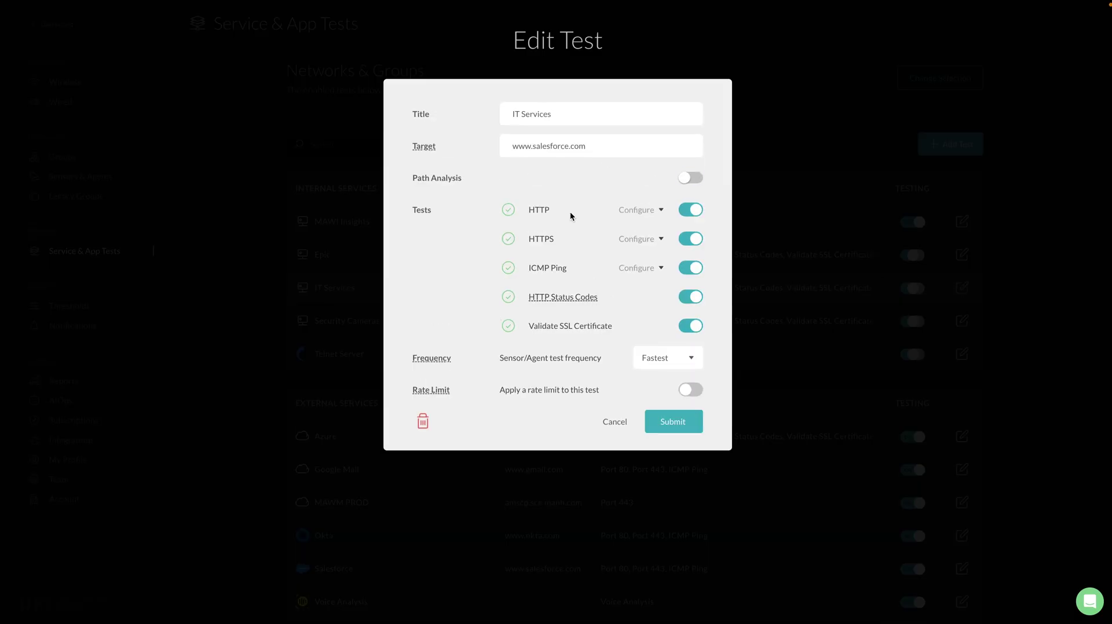
click(608, 423)
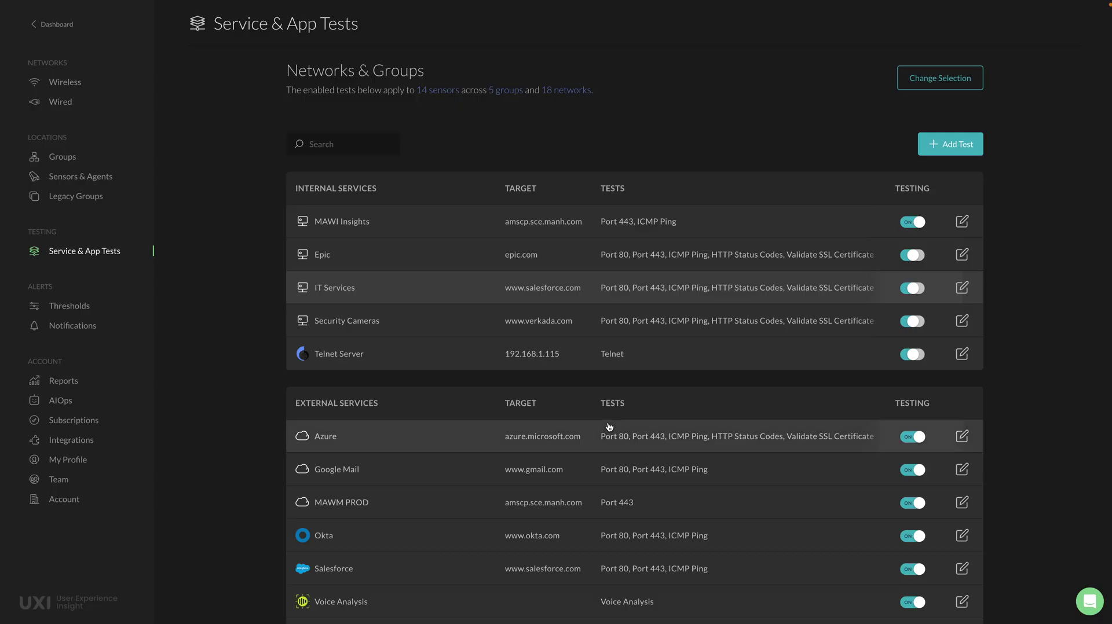
click(962, 287)
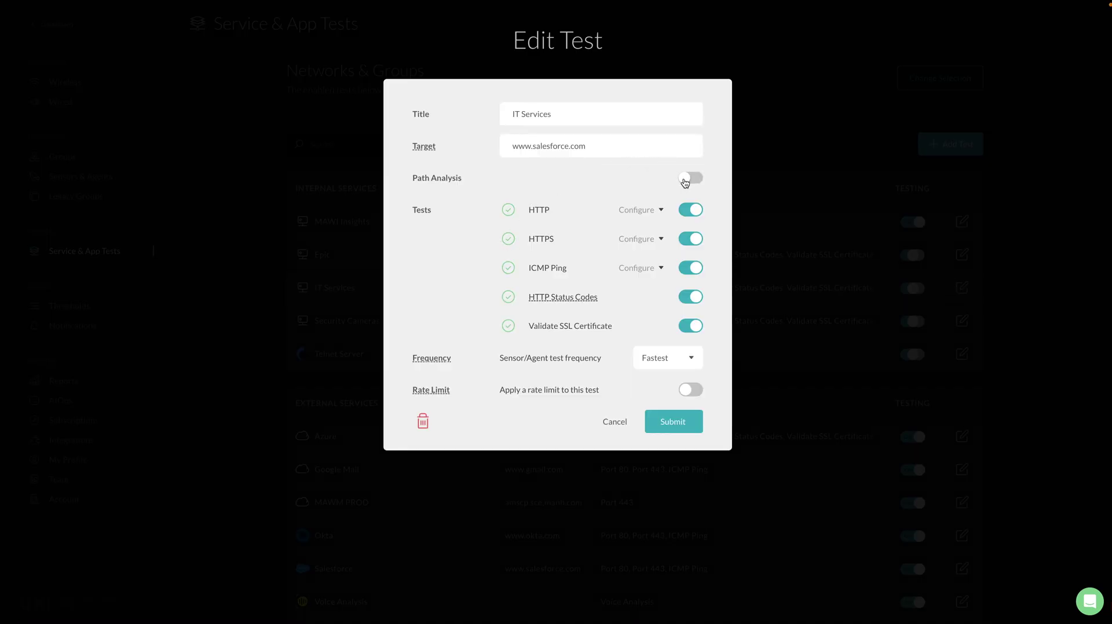
click(652, 211)
click(622, 339)
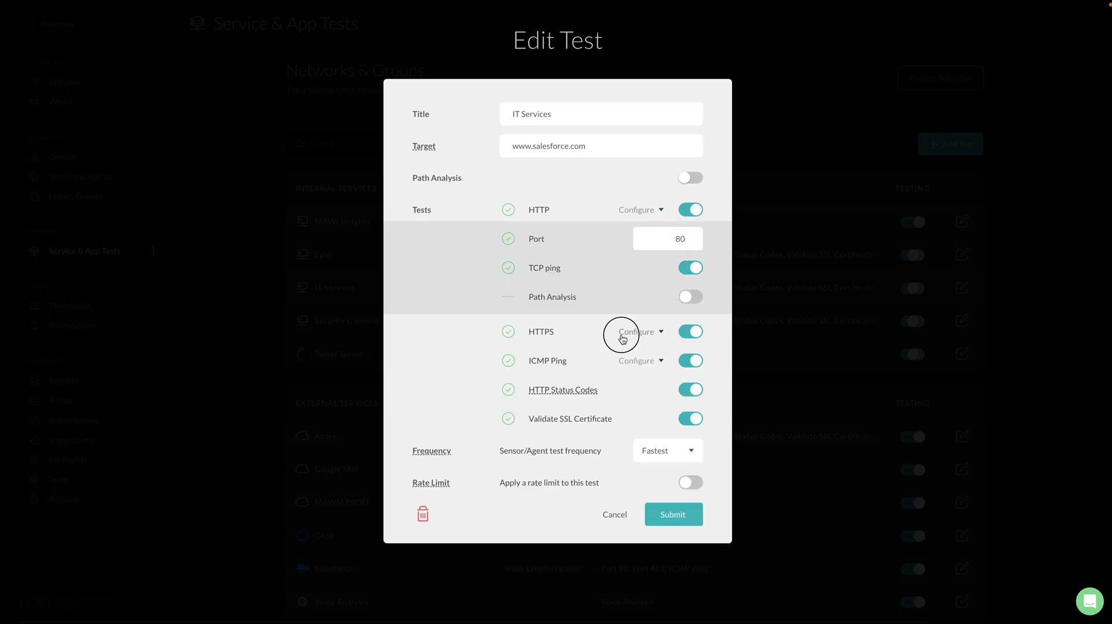
click(646, 455)
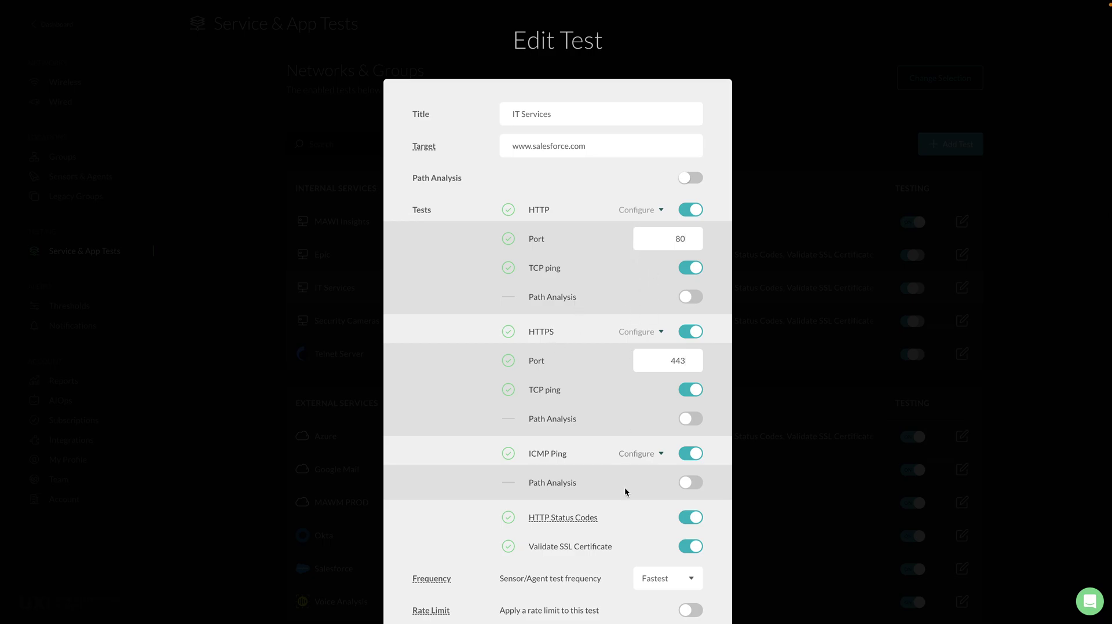
click(689, 422)
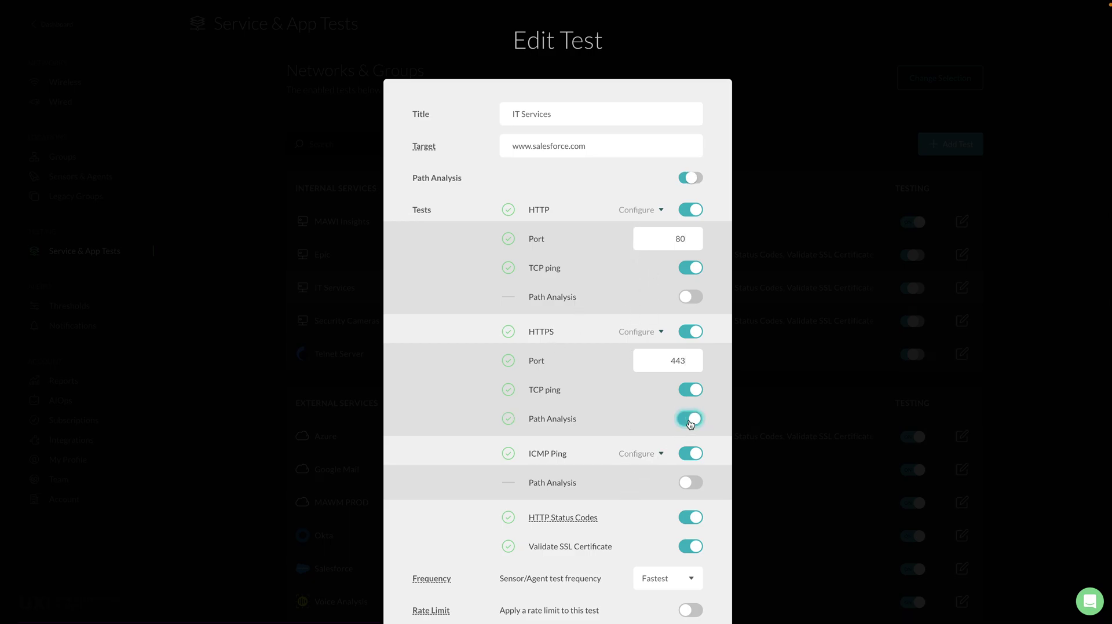
click(691, 425)
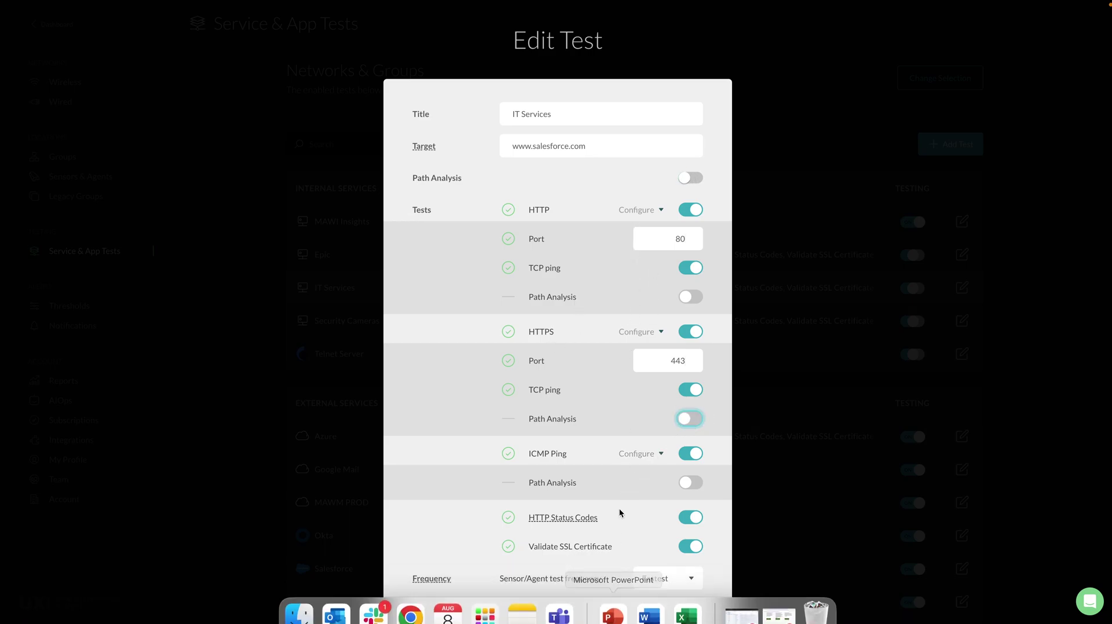
scroll(620, 509, down, 2)
click(614, 570)
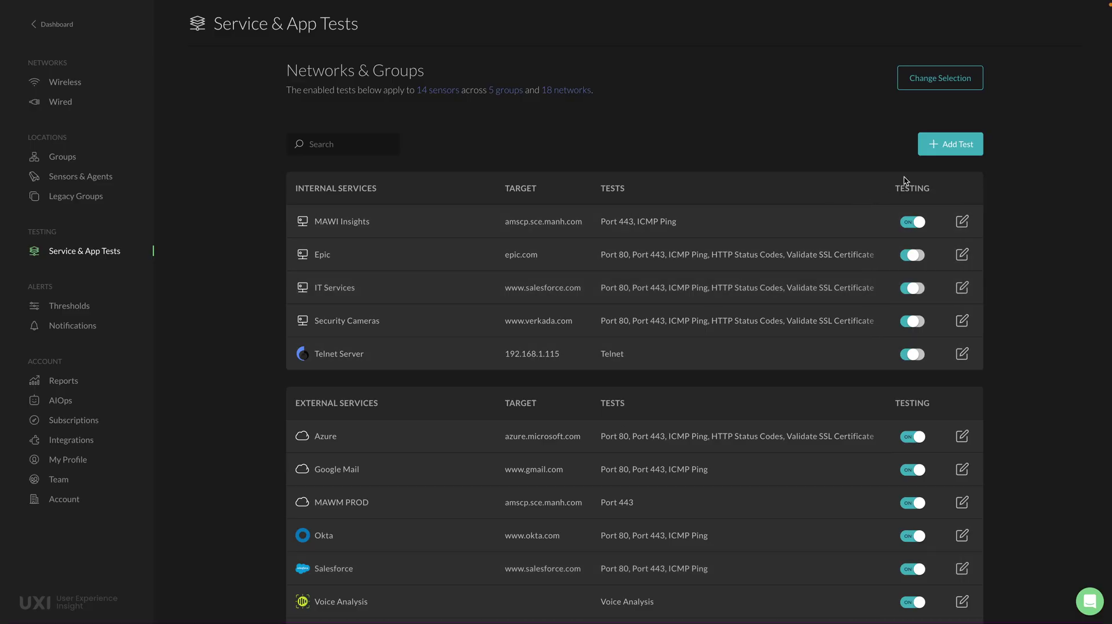
- Add a new Custom external test using the Web Server template
click(935, 153)
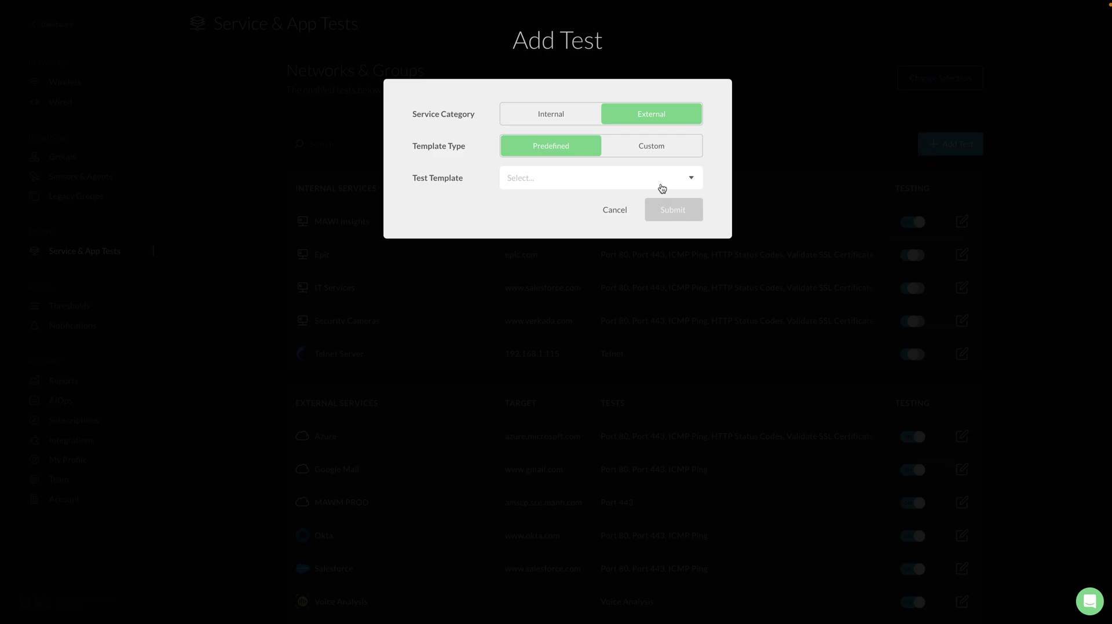
click(650, 150)
click(633, 185)
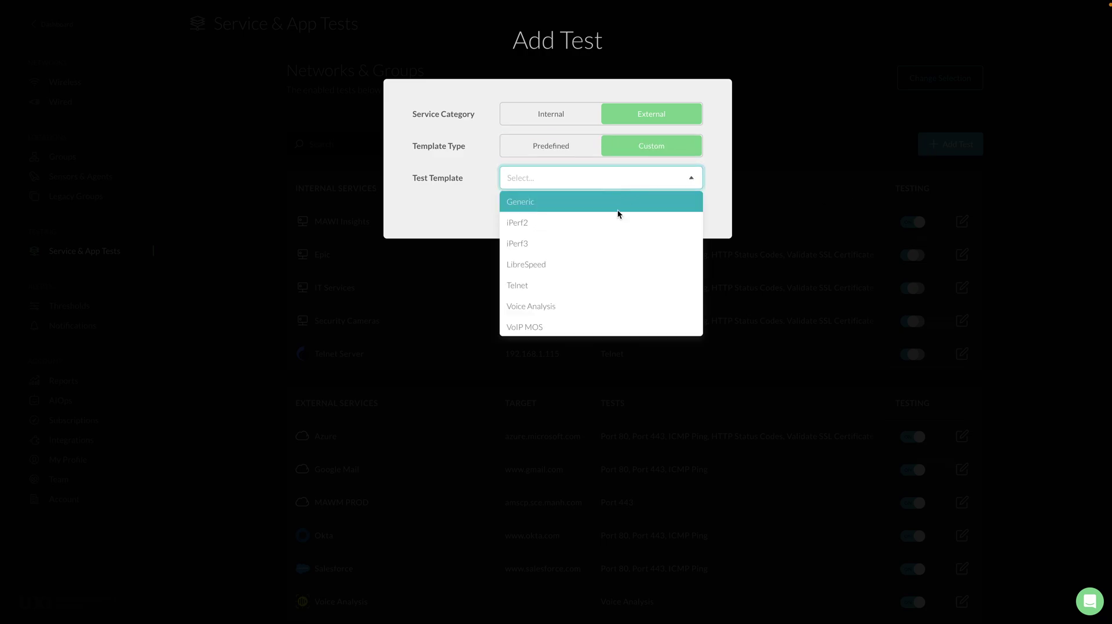
scroll(568, 292, down, 1)
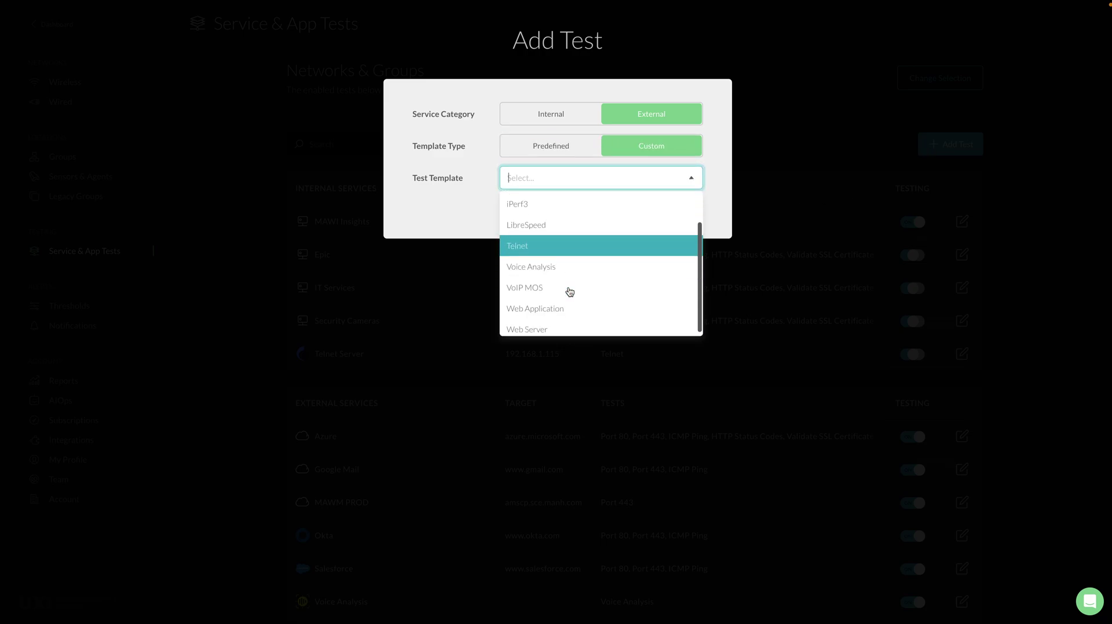
click(542, 327)
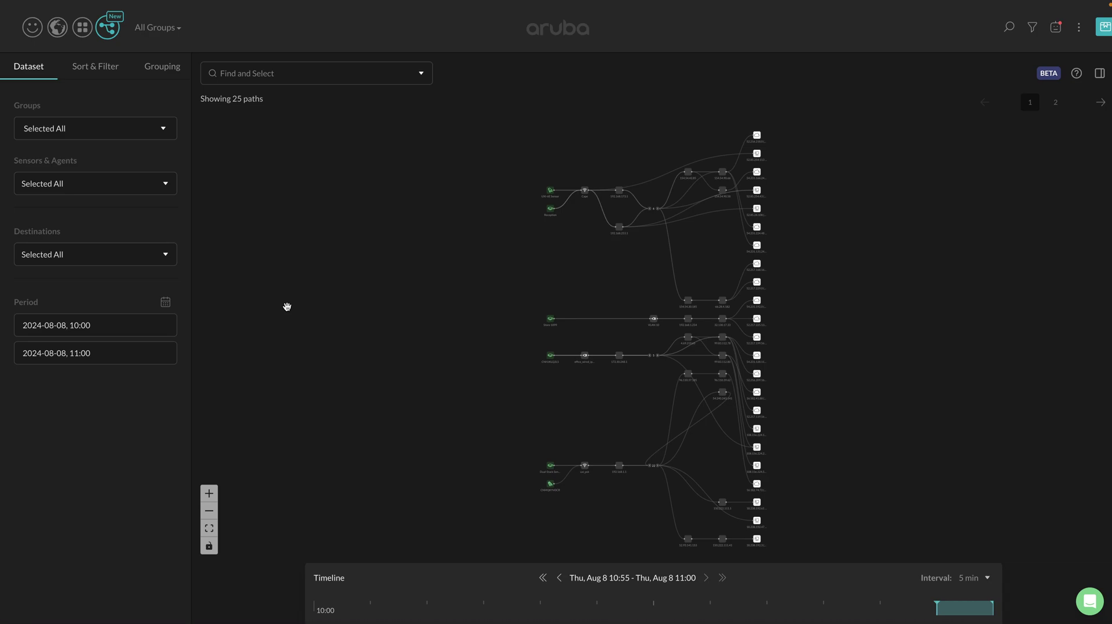
- Check the Groups and Sensors & Agents lists, then pan the path map left
click(90, 128)
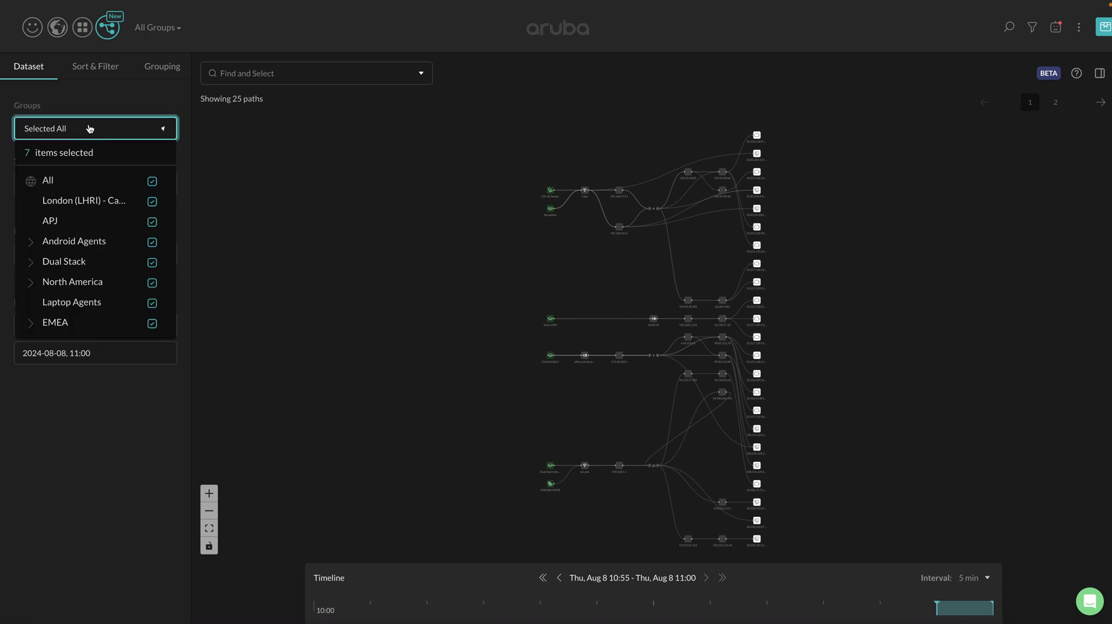
click(90, 129)
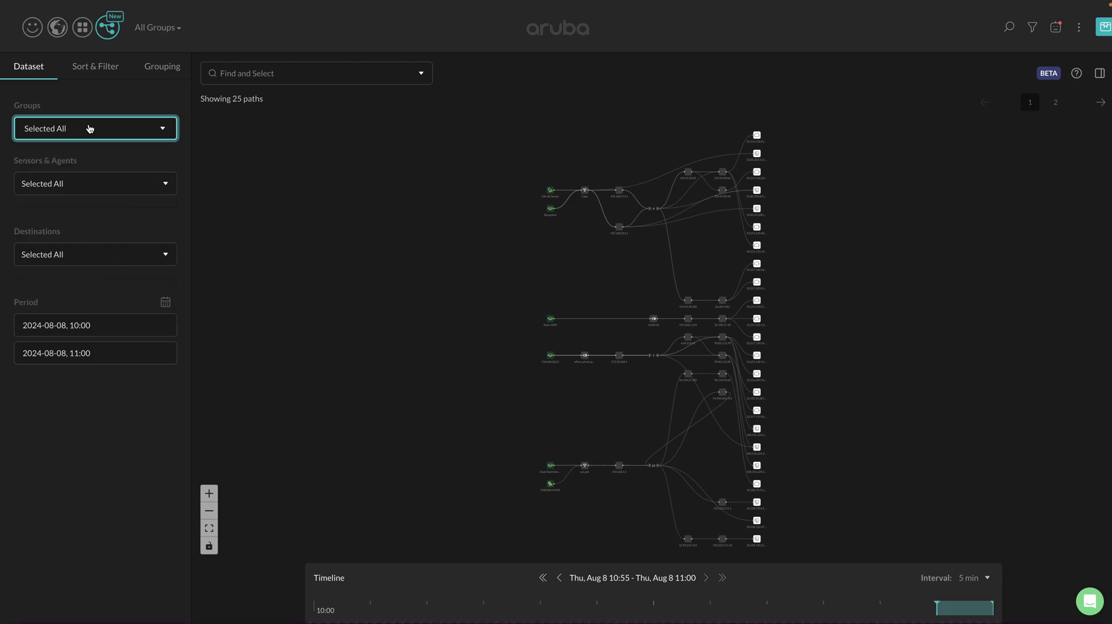
click(95, 184)
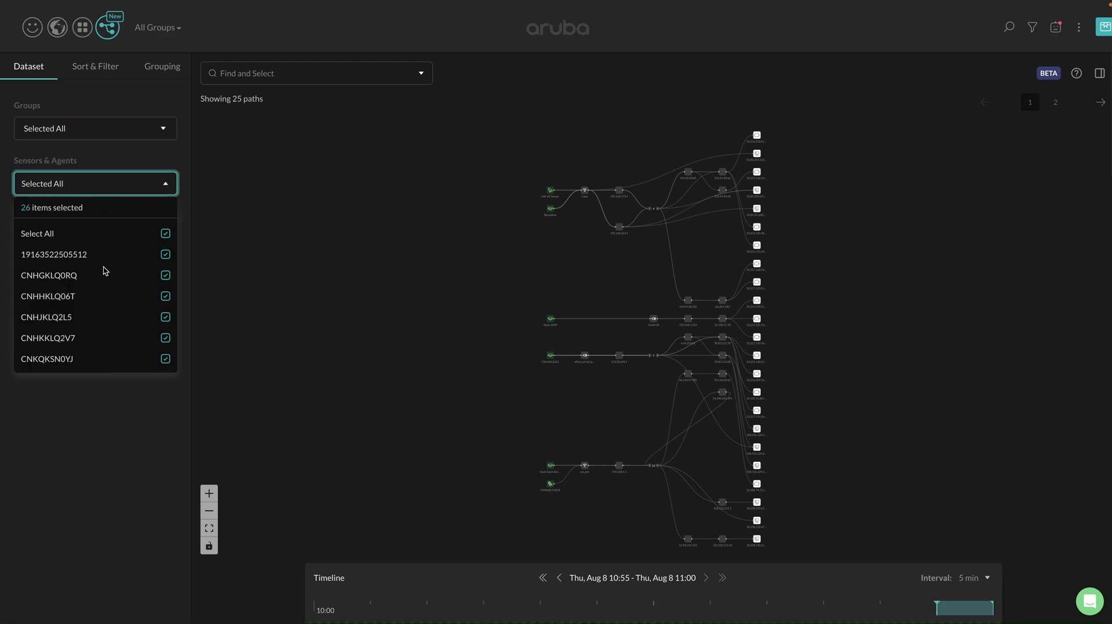
scroll(103, 272, down, 2)
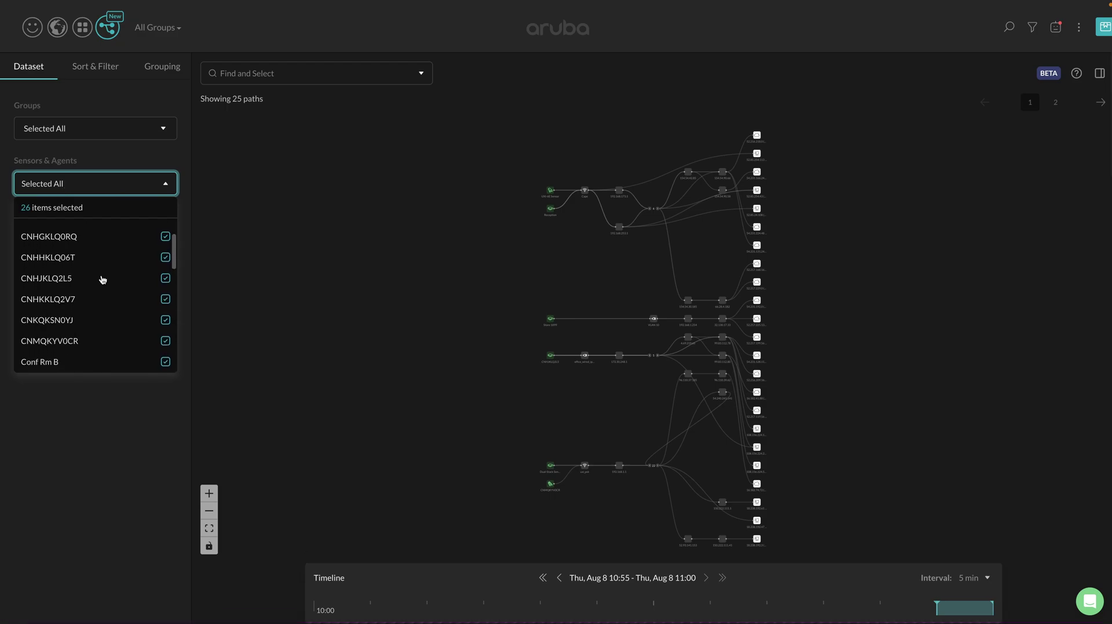
scroll(371, 349, up, 2)
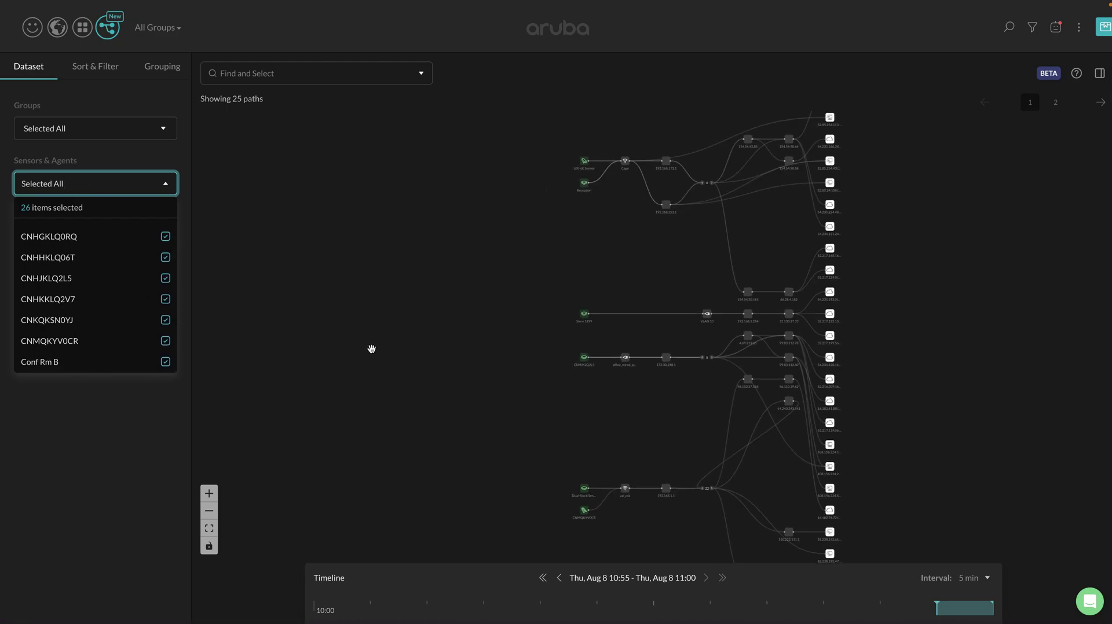
drag(371, 349, 260, 347)
- Review the Destinations list, then bring up the Period calendar
click(119, 261)
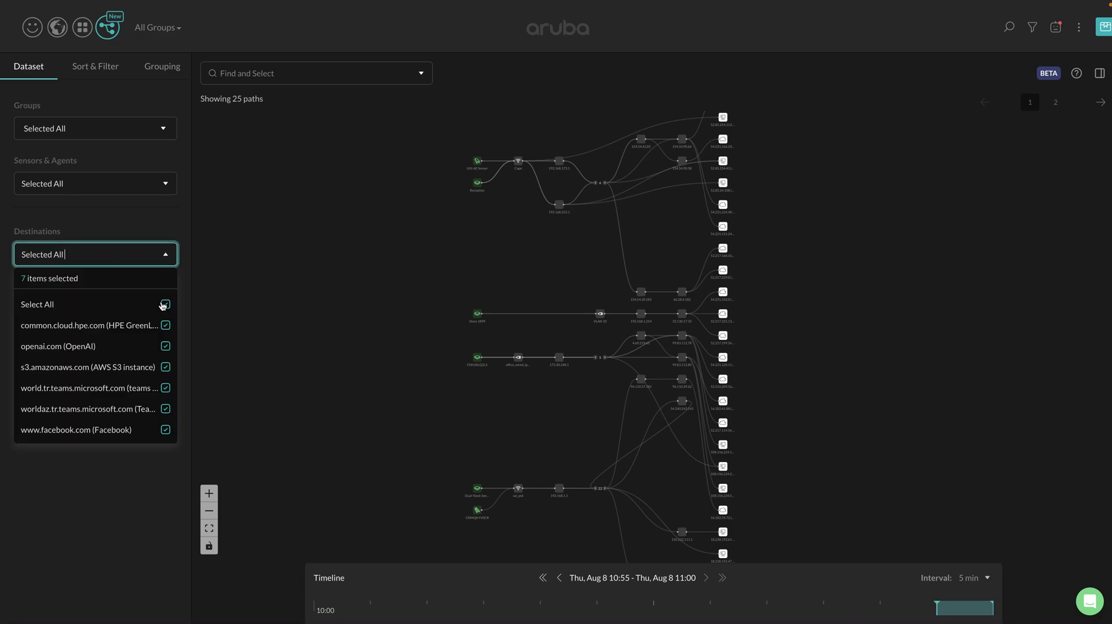
scroll(131, 341, down, 1)
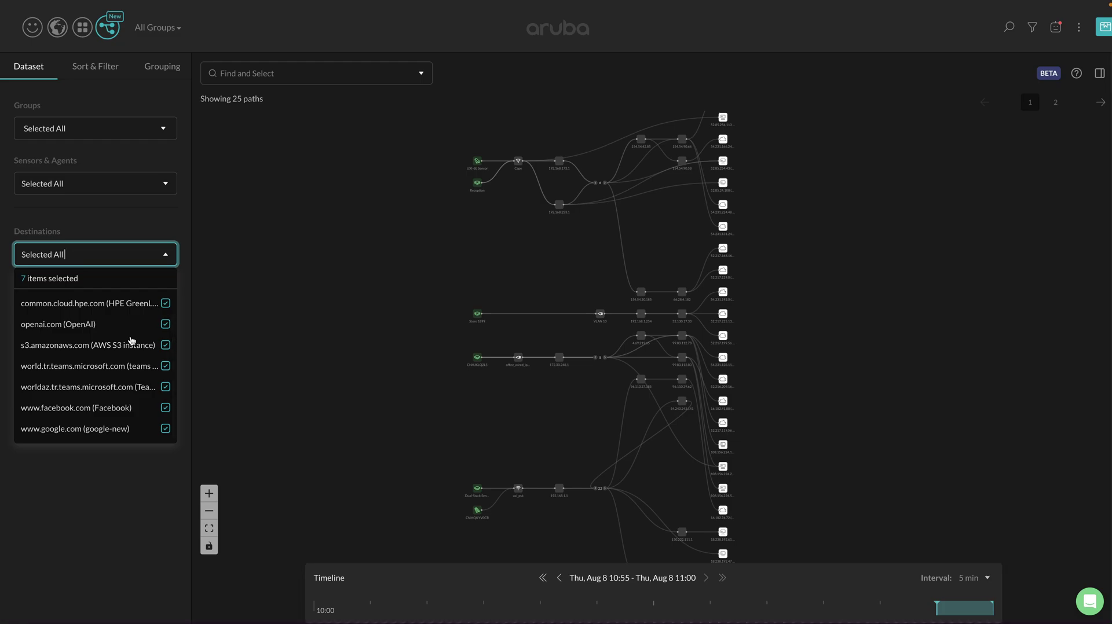
click(136, 261)
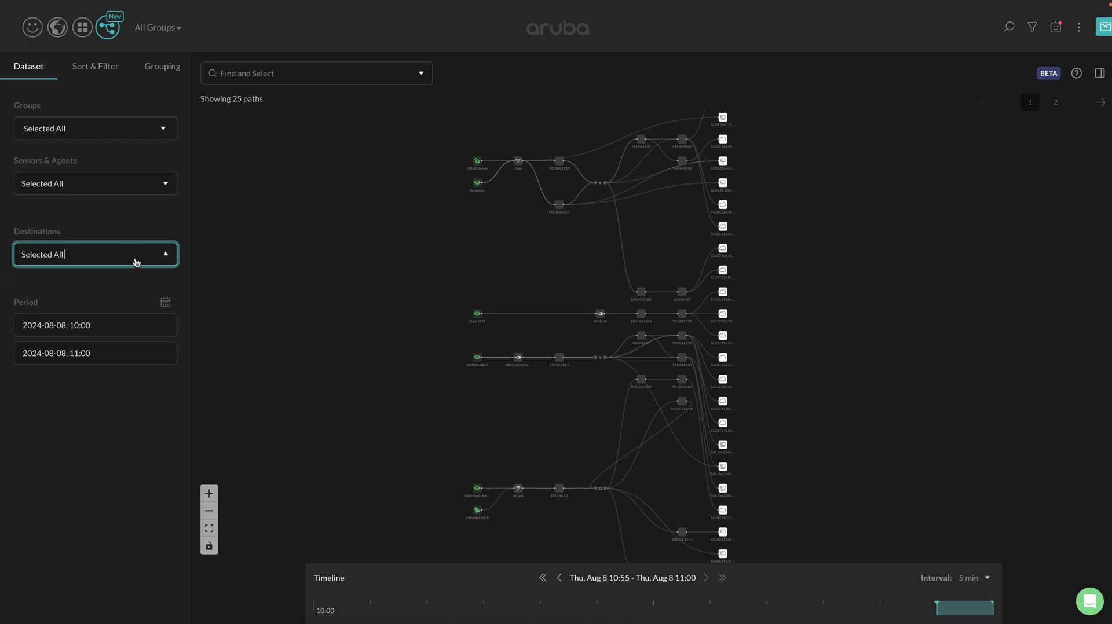
click(165, 302)
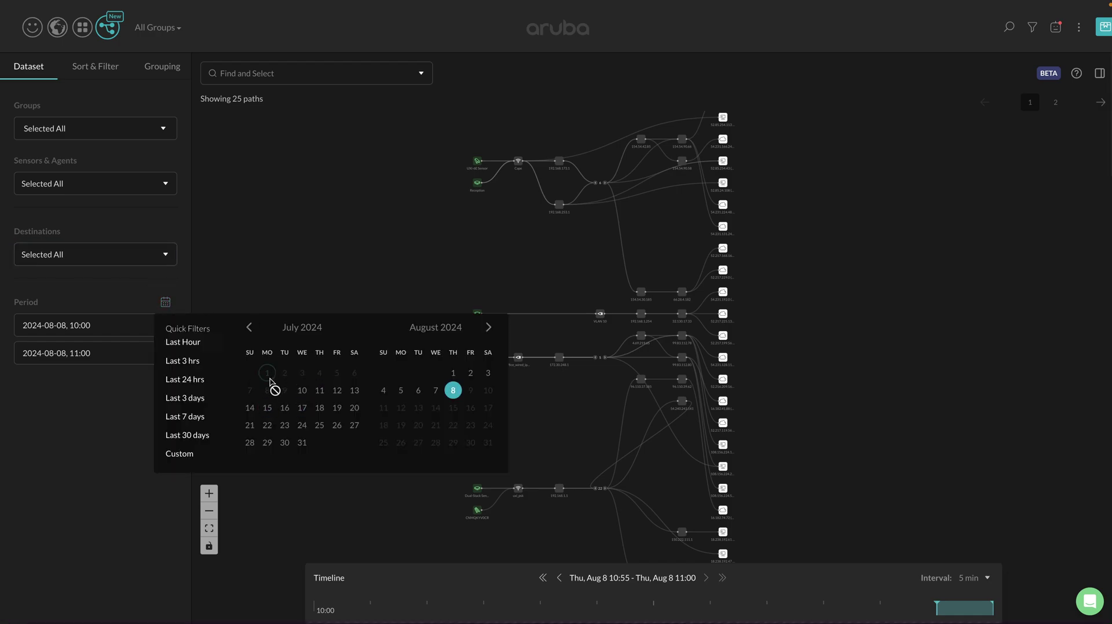
- Leave the period unchanged and move the timeline window to Aug 8 10:28–10:33, then show Sort & Filter
click(92, 417)
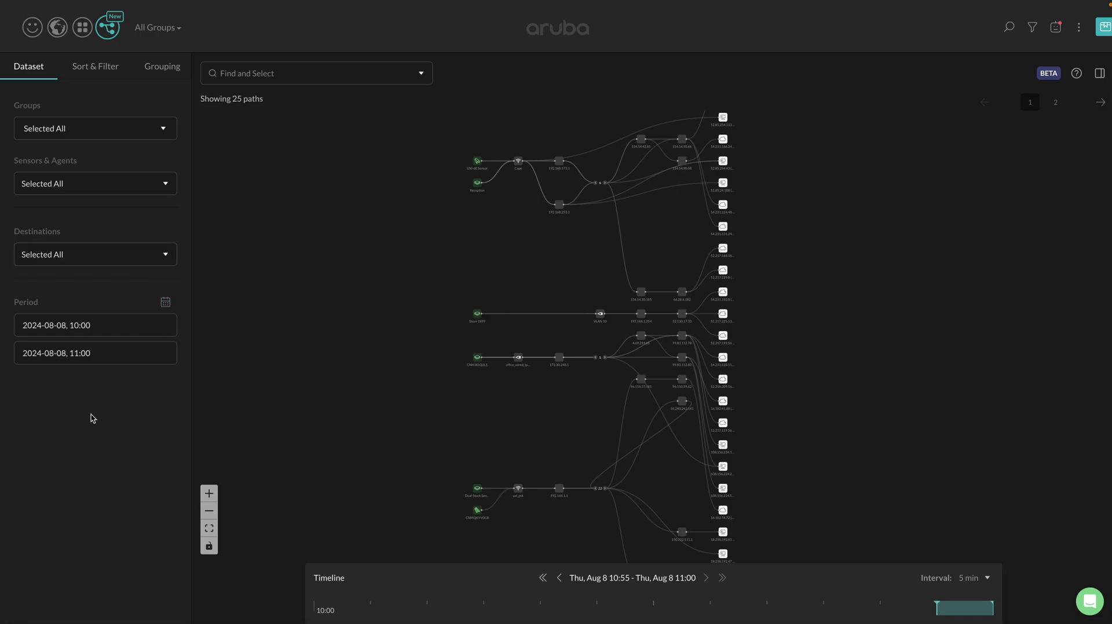
click(560, 579)
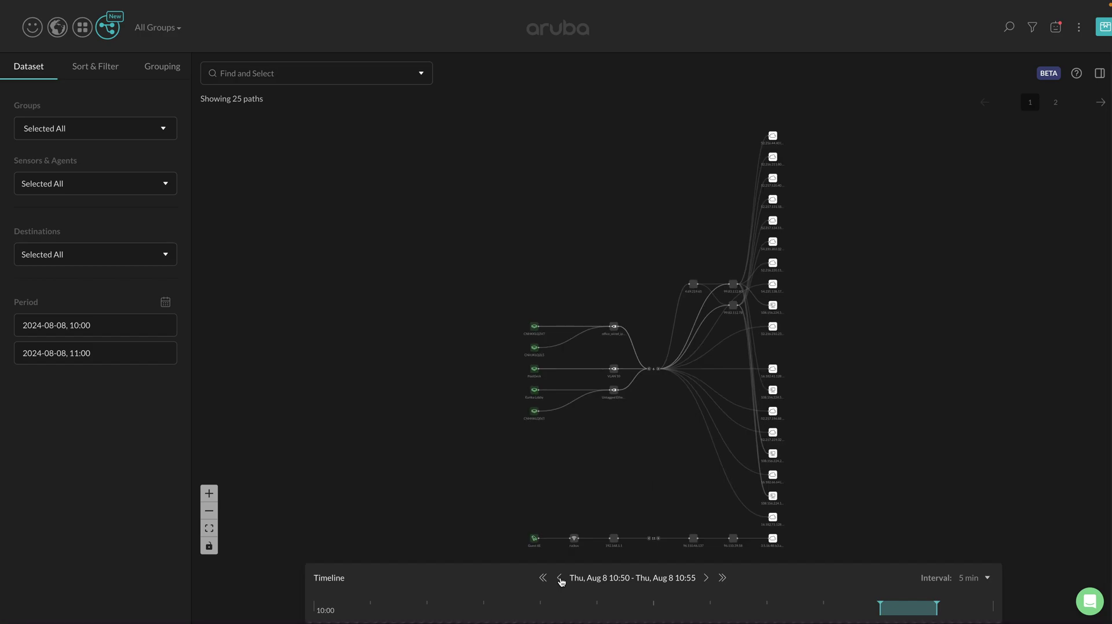
click(707, 578)
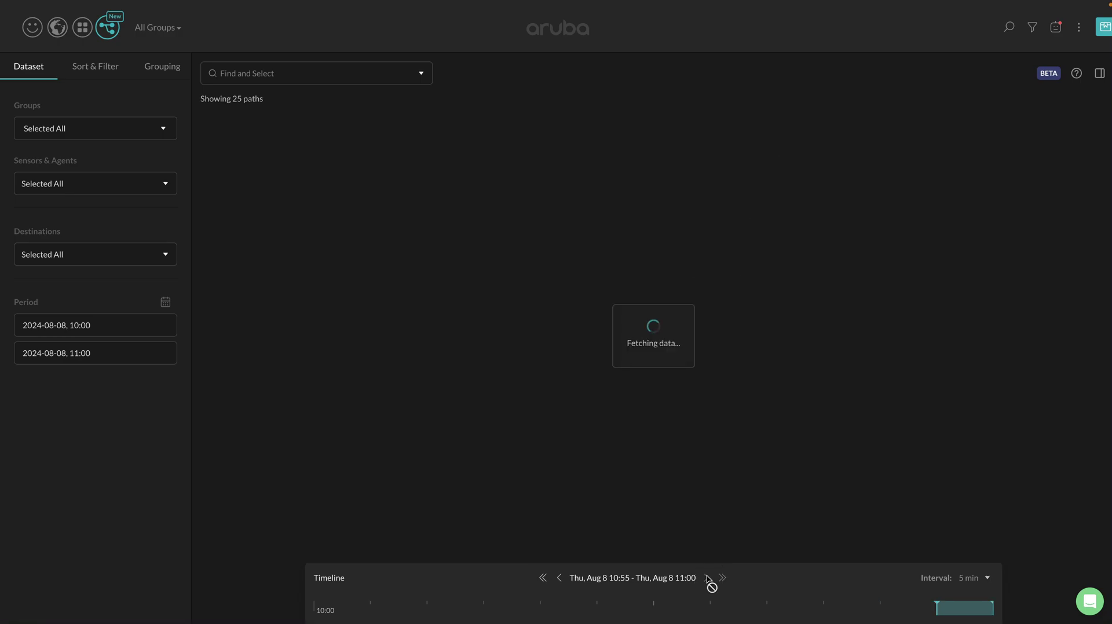
drag(976, 611, 658, 608)
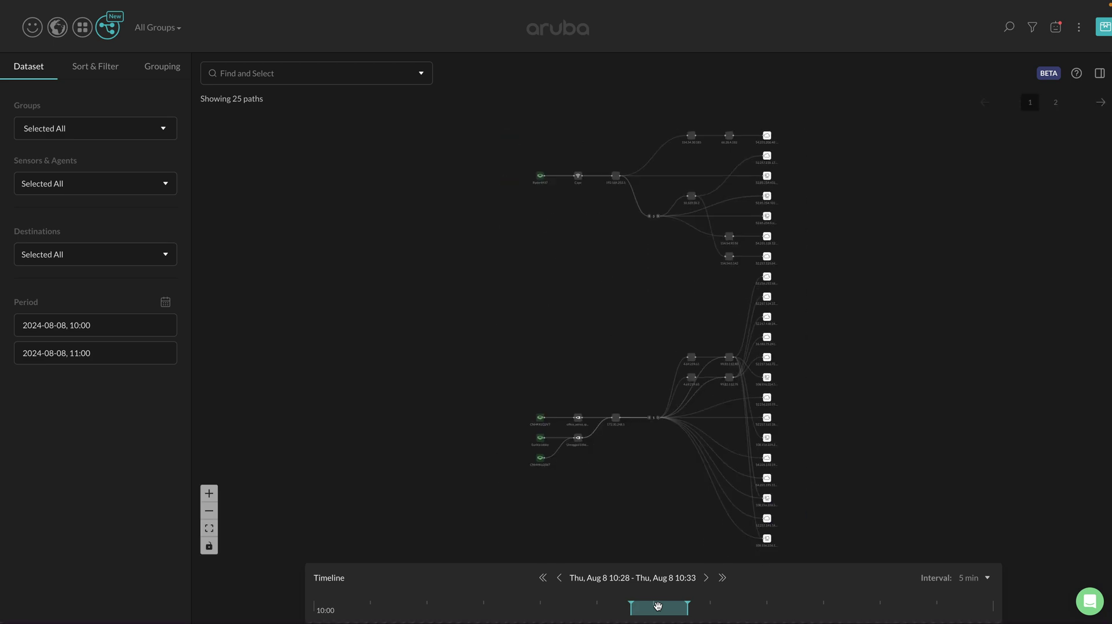
click(103, 67)
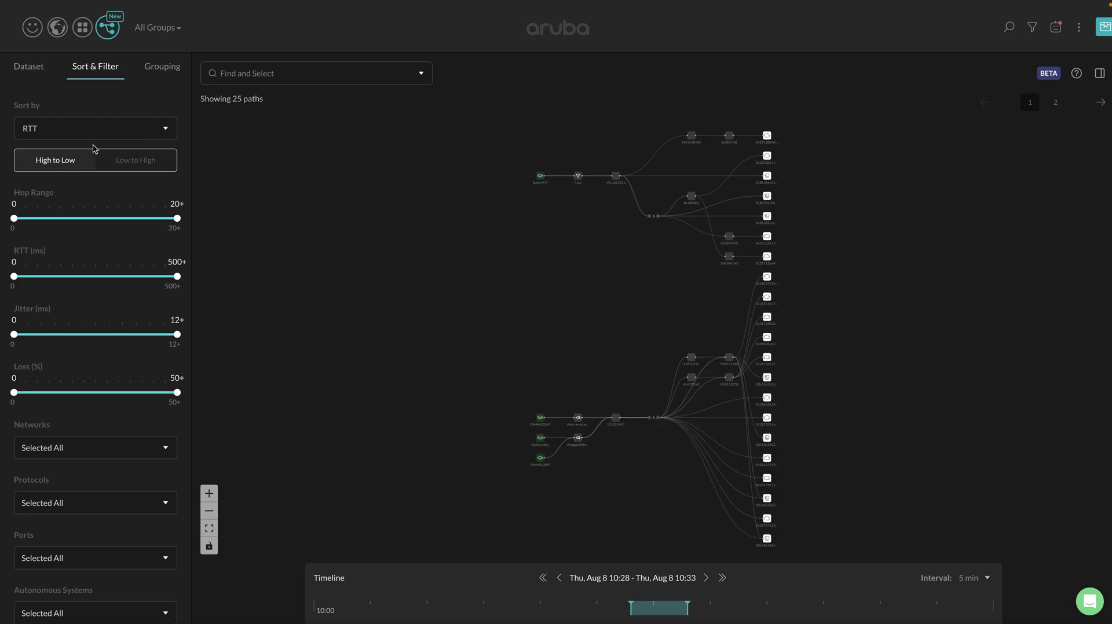
- Read node RTT cards and page through the RTT-sorted paths to page 4
mouse_move(765, 139)
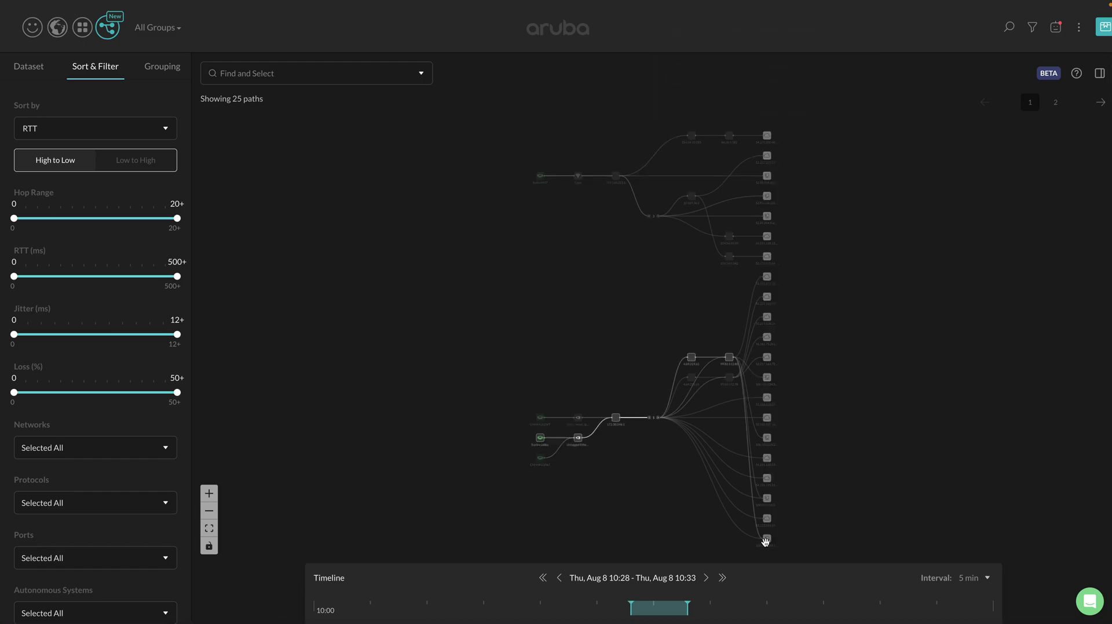
mouse_move(767, 540)
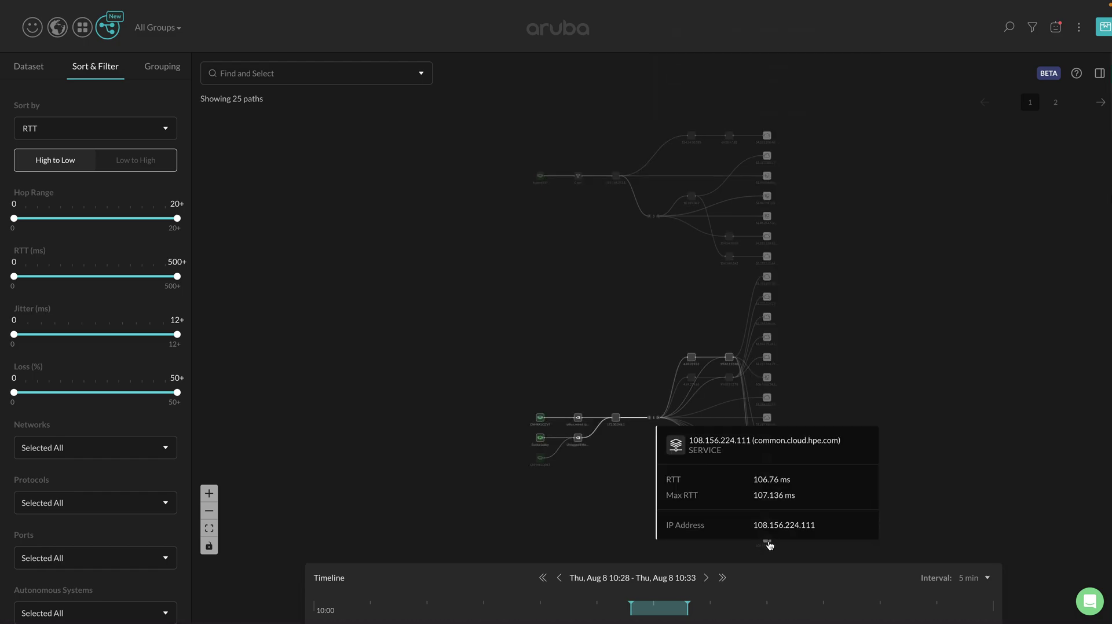
click(1055, 103)
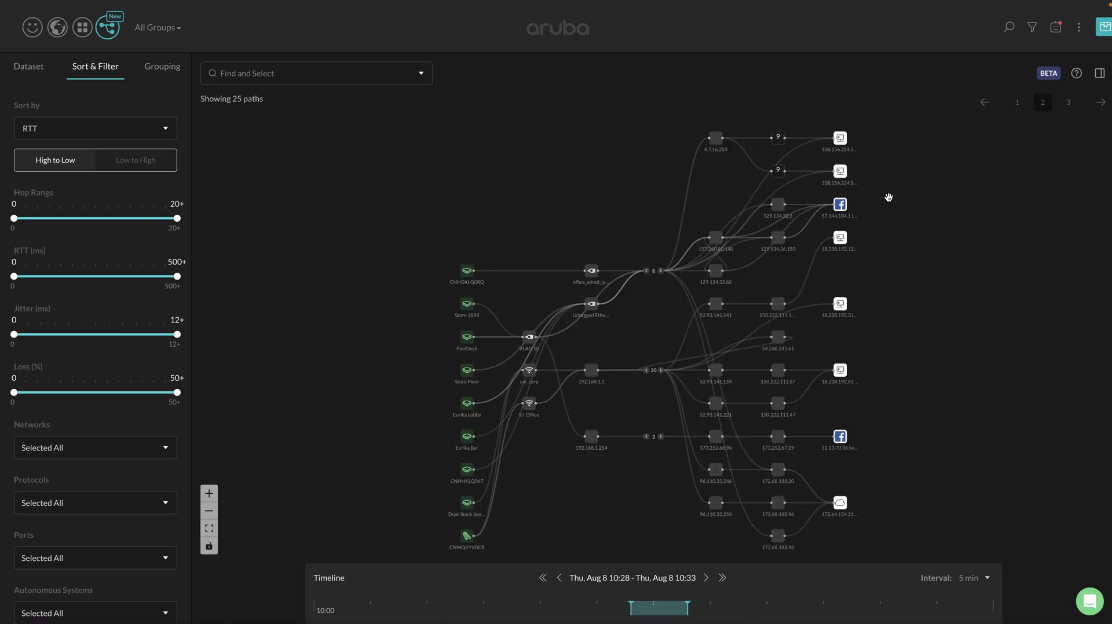
click(1069, 103)
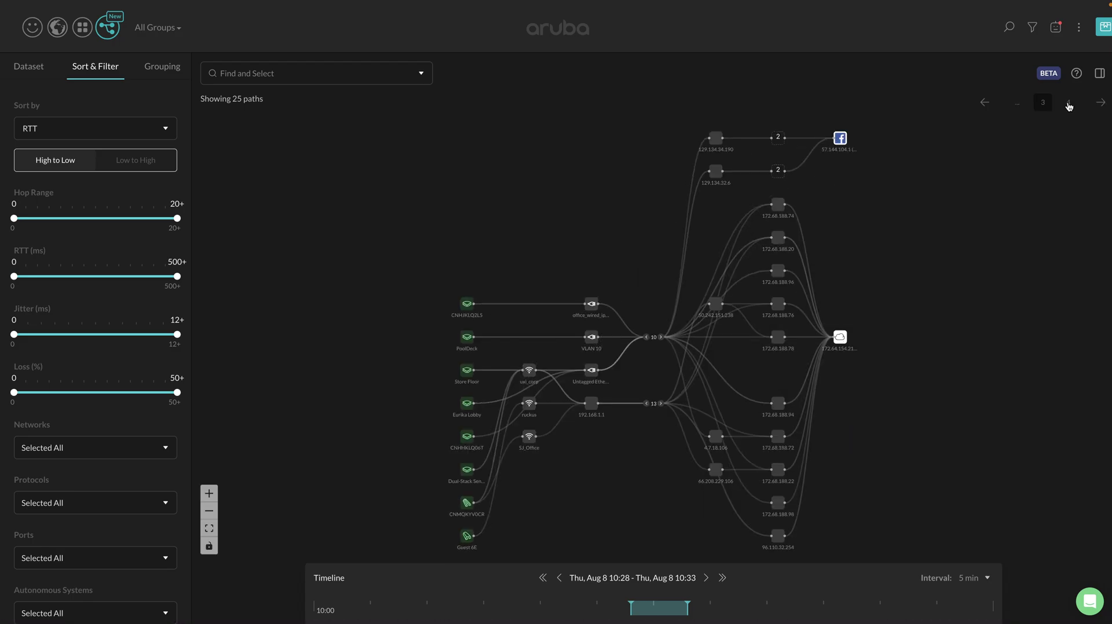
click(1069, 106)
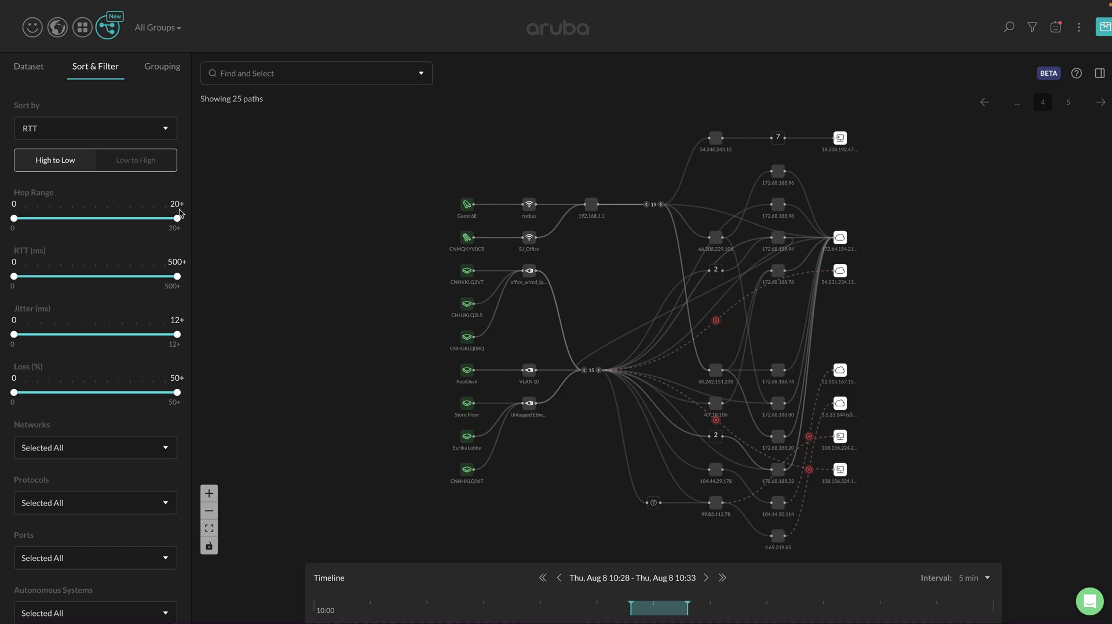
- Keep RTT as the sort criterion but switch the order to Low to High
click(141, 137)
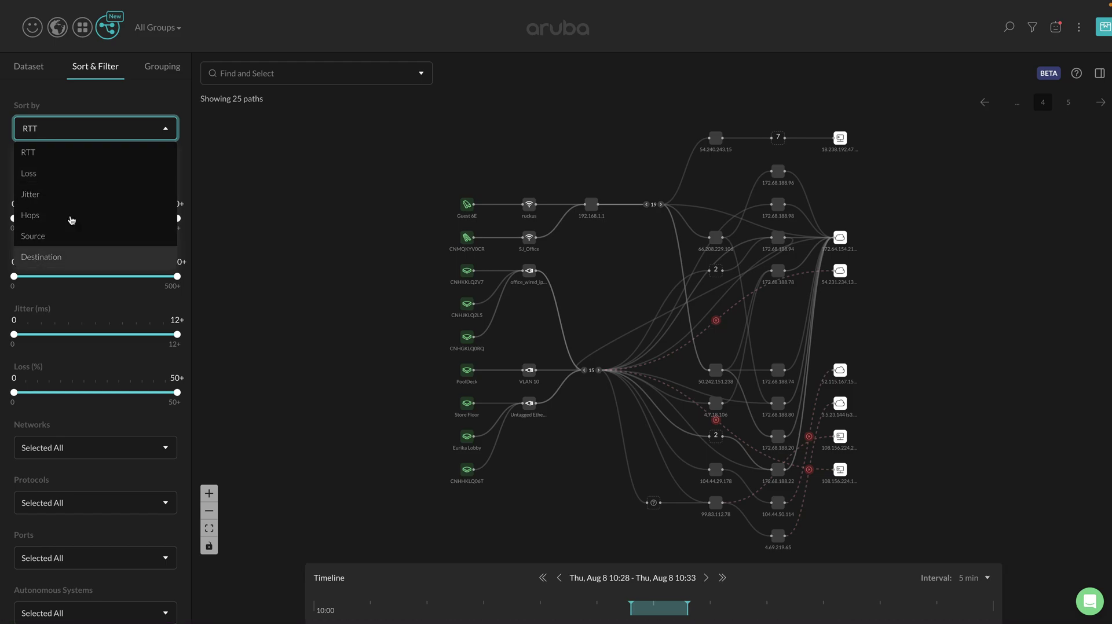
click(146, 128)
click(155, 168)
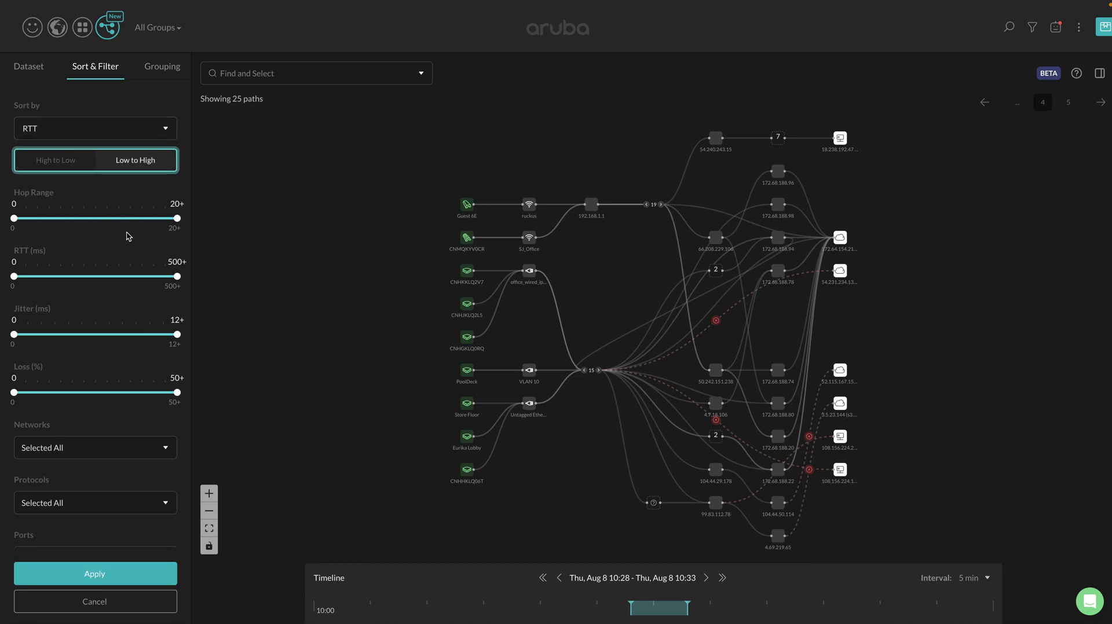
scroll(139, 287, down, 2)
scroll(139, 288, down, 3)
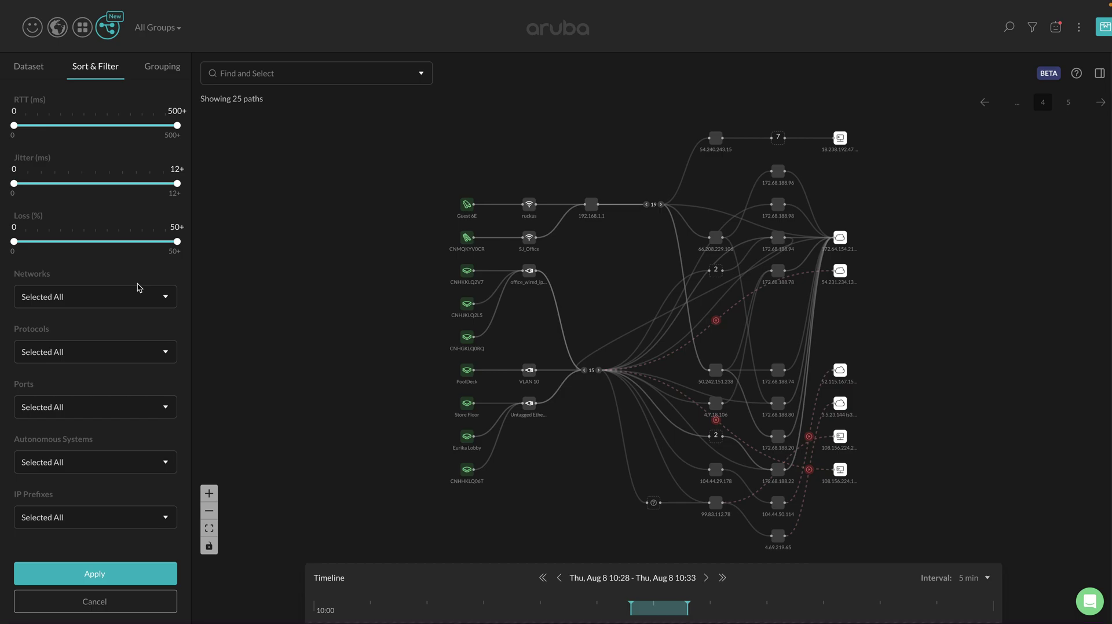
- Scroll down the Sort & Filter panel and look through the Networks filter list
scroll(137, 267, down, 1)
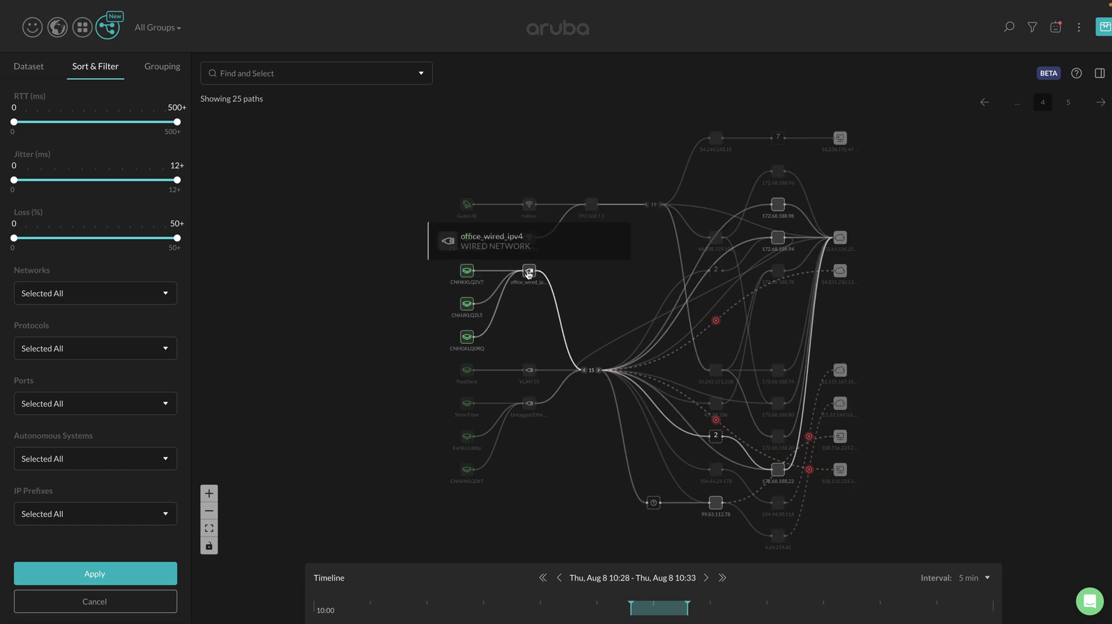
click(95, 298)
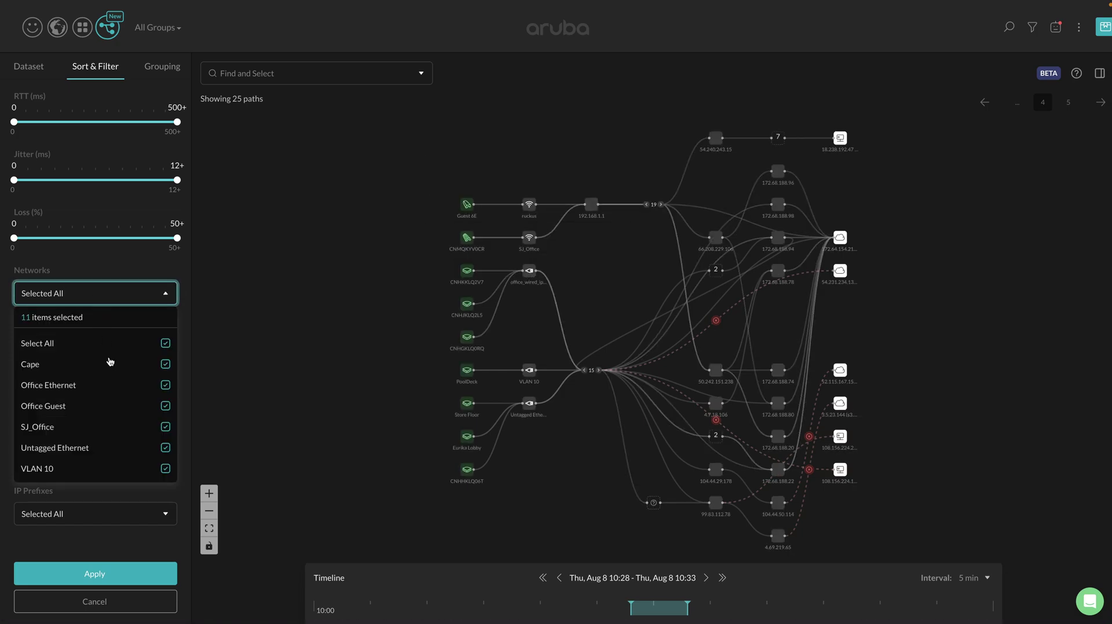
scroll(108, 377, down, 1)
scroll(109, 377, down, 2)
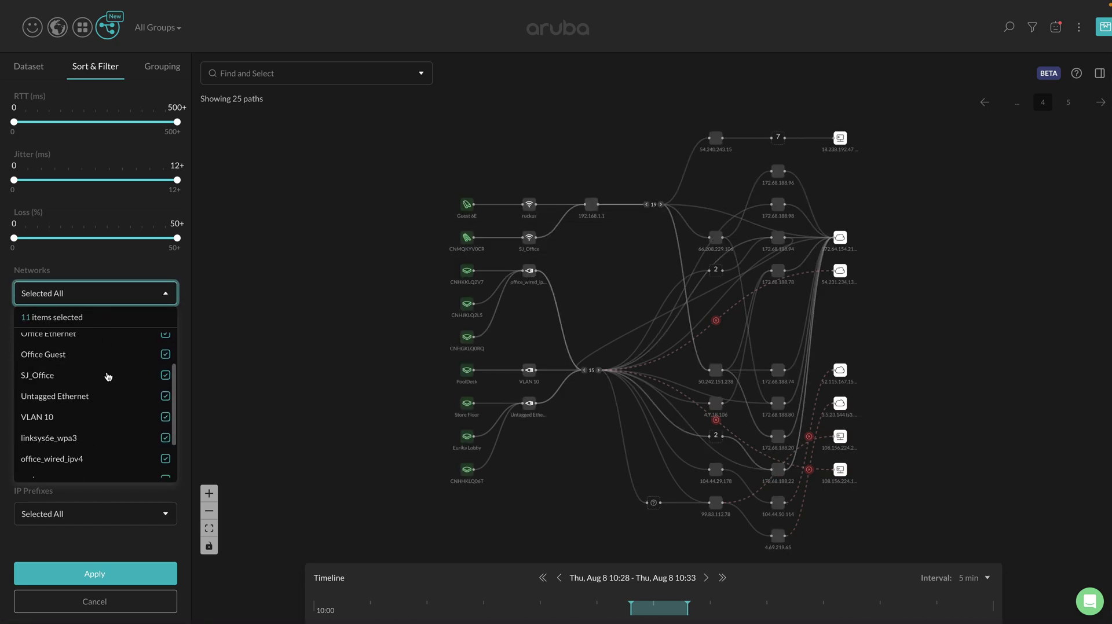
scroll(108, 376, up, 3)
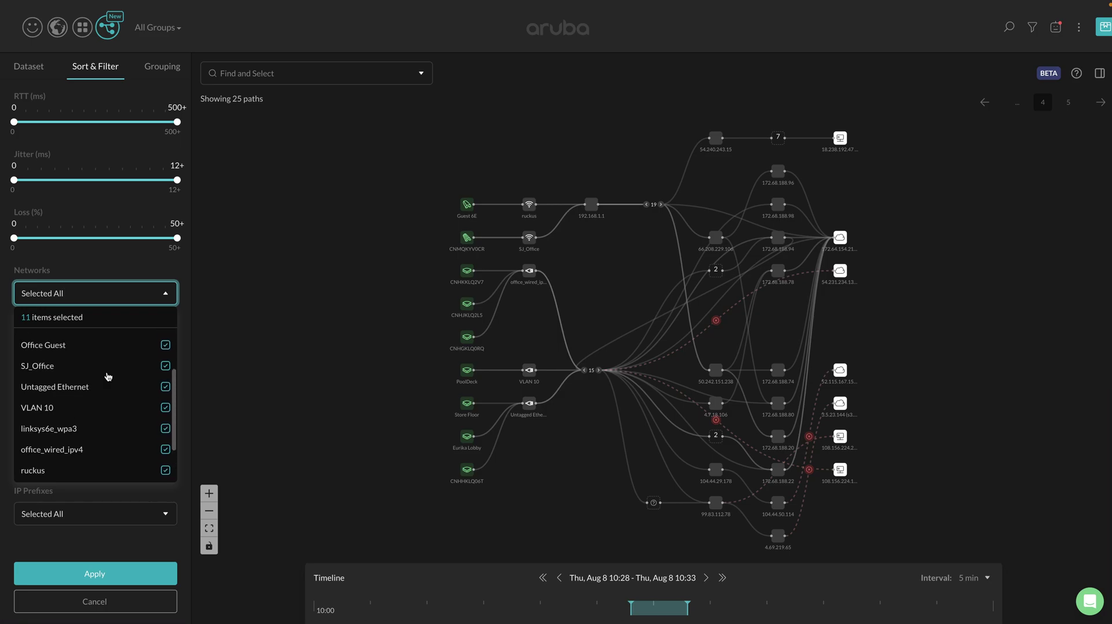
click(128, 304)
- Check the Protocols and Ports filter lists without changing them
click(125, 355)
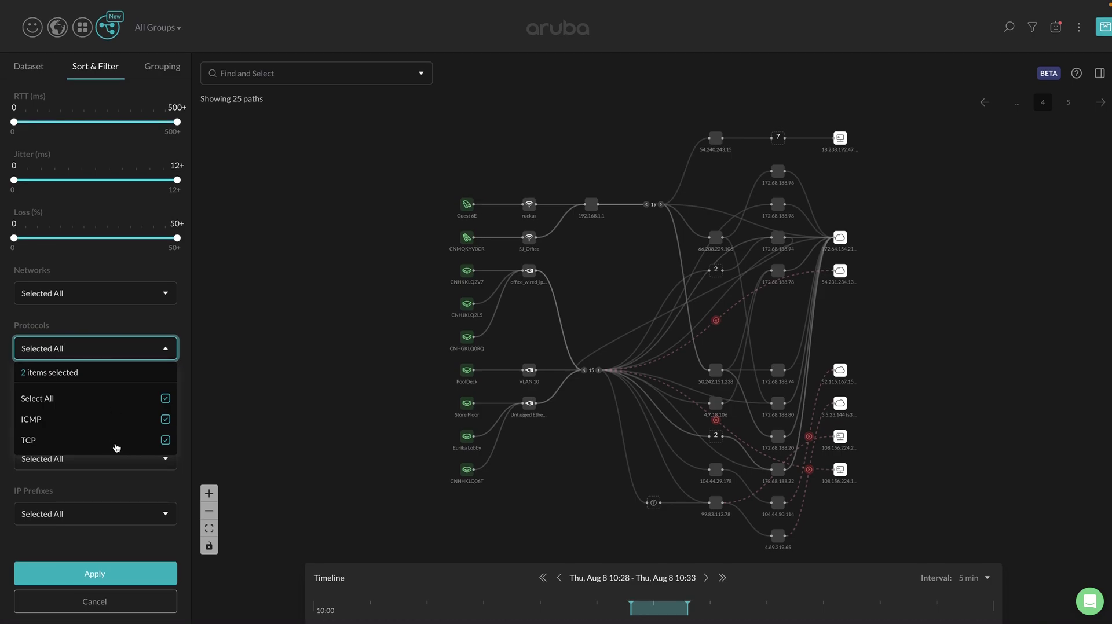
click(128, 350)
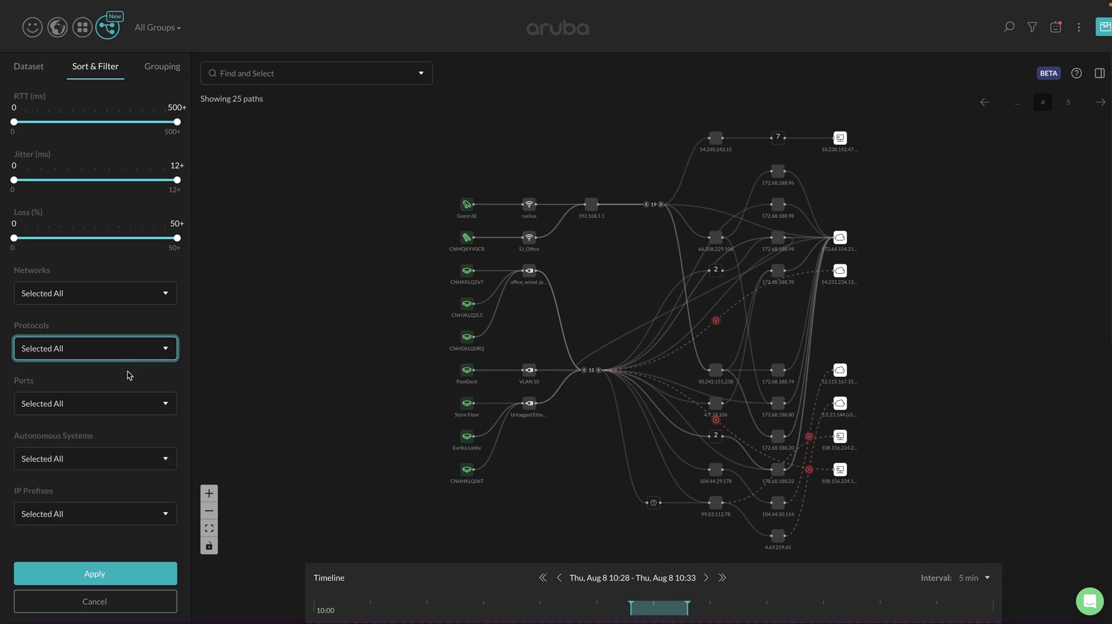
click(151, 346)
click(150, 345)
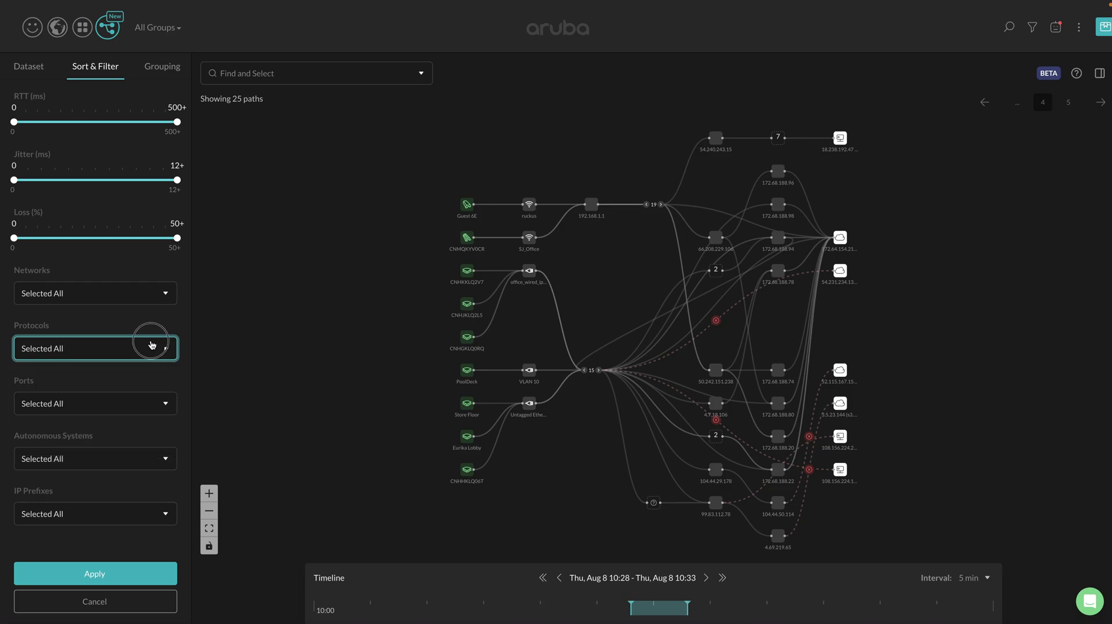
click(142, 408)
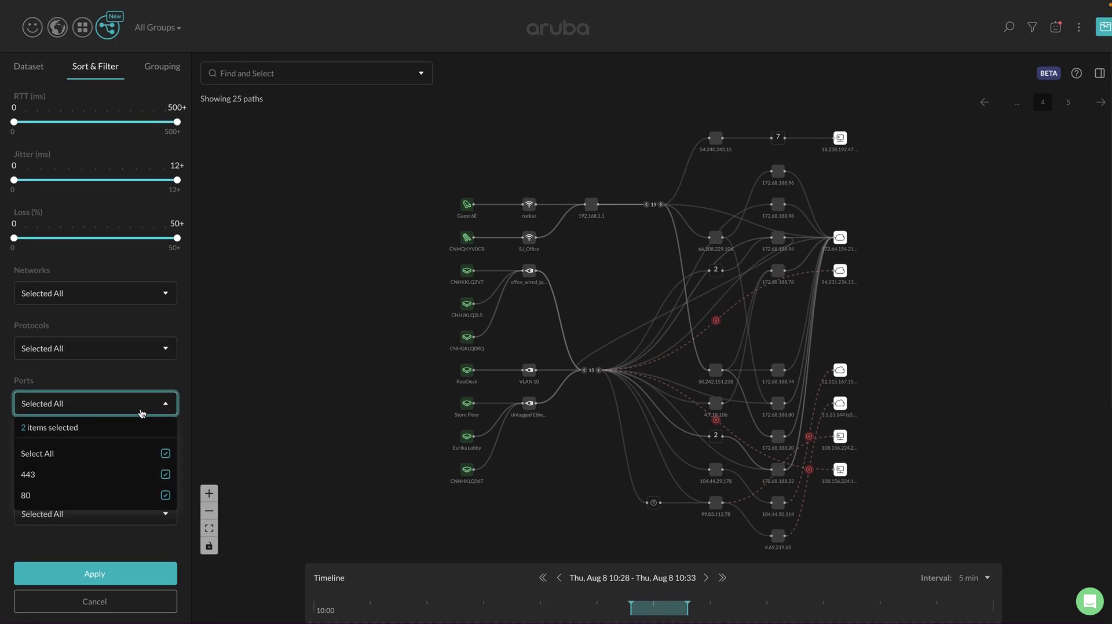
click(141, 382)
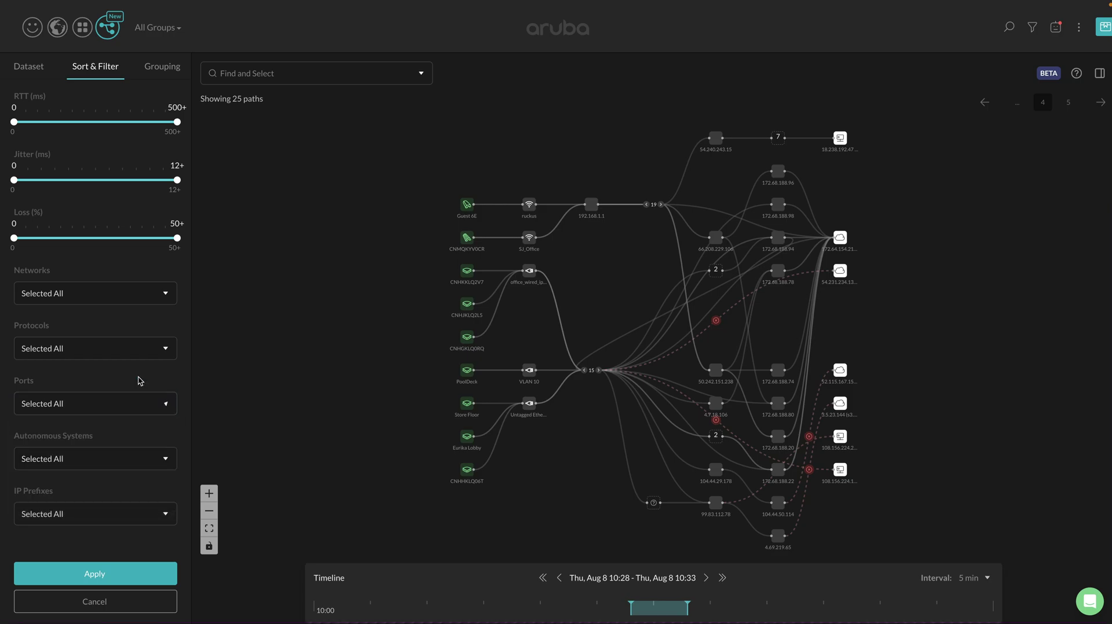
- Review the 12 autonomous systems, then scroll through the 168 IP prefixes
click(140, 463)
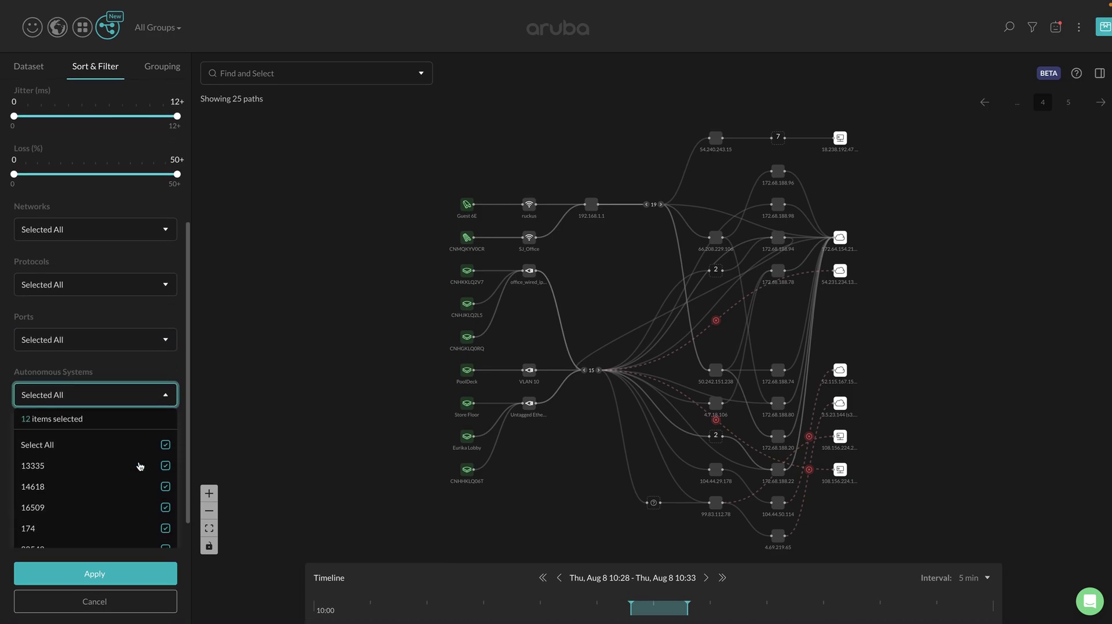
scroll(139, 466, down, 5)
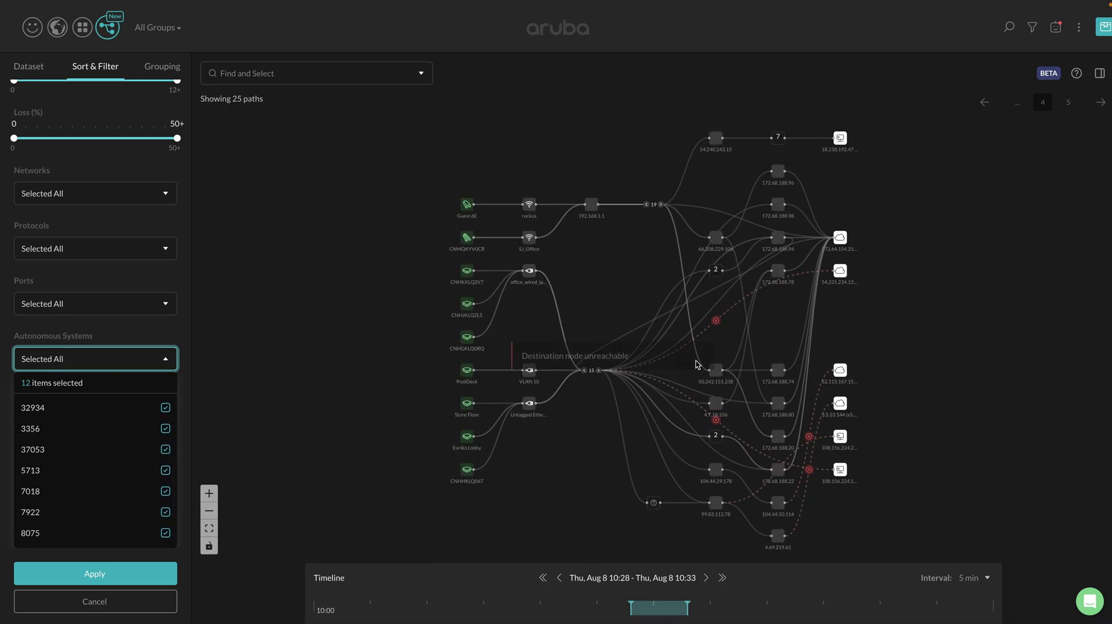
mouse_move(719, 368)
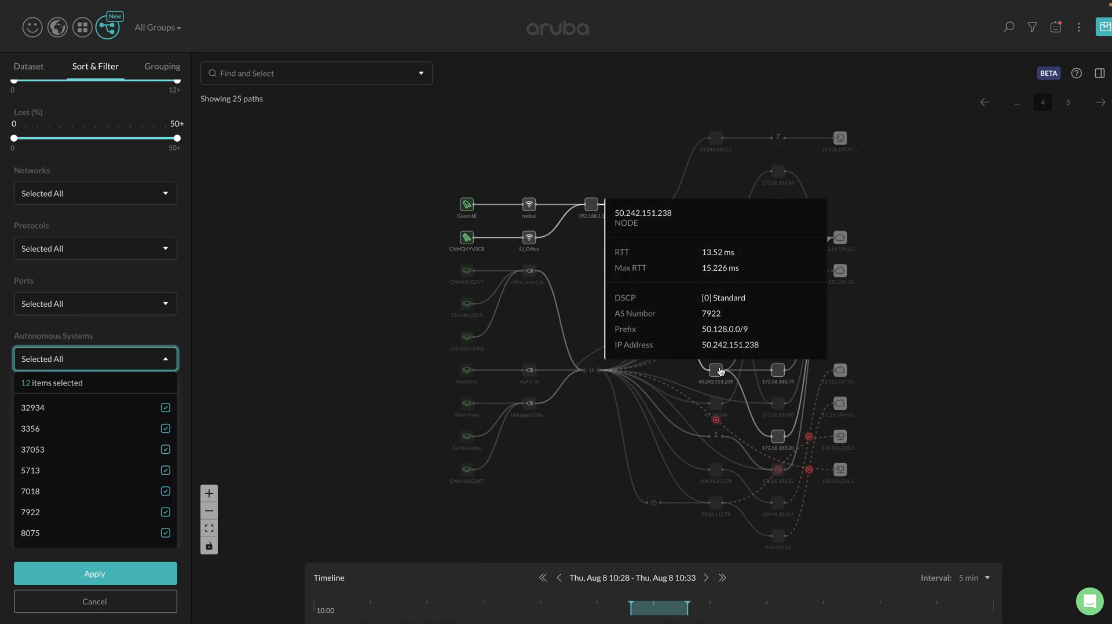
mouse_move(780, 371)
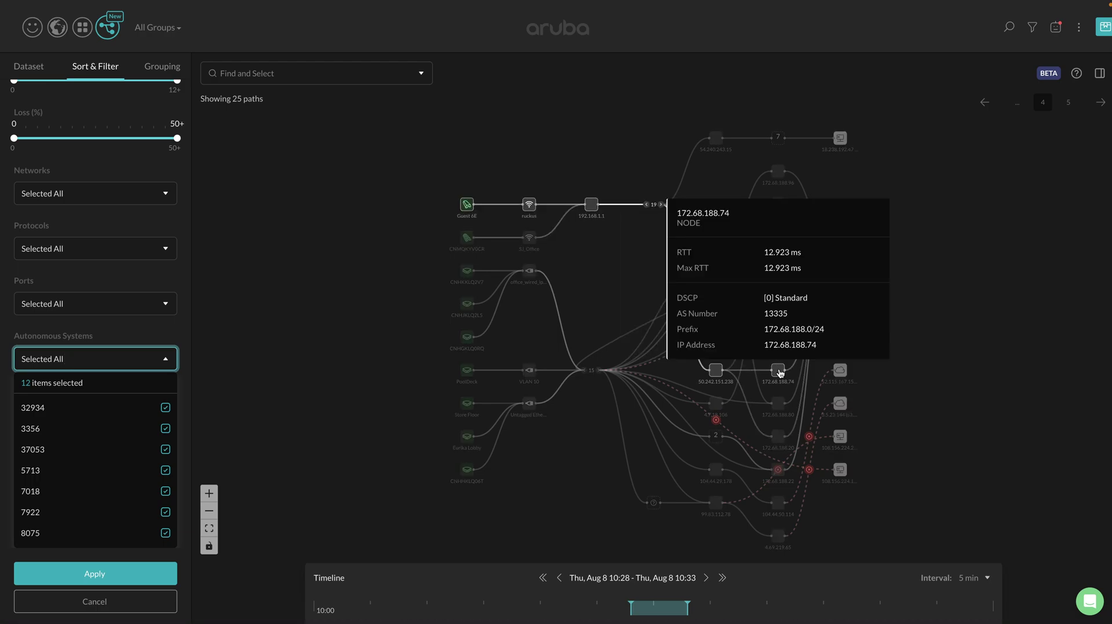
click(133, 352)
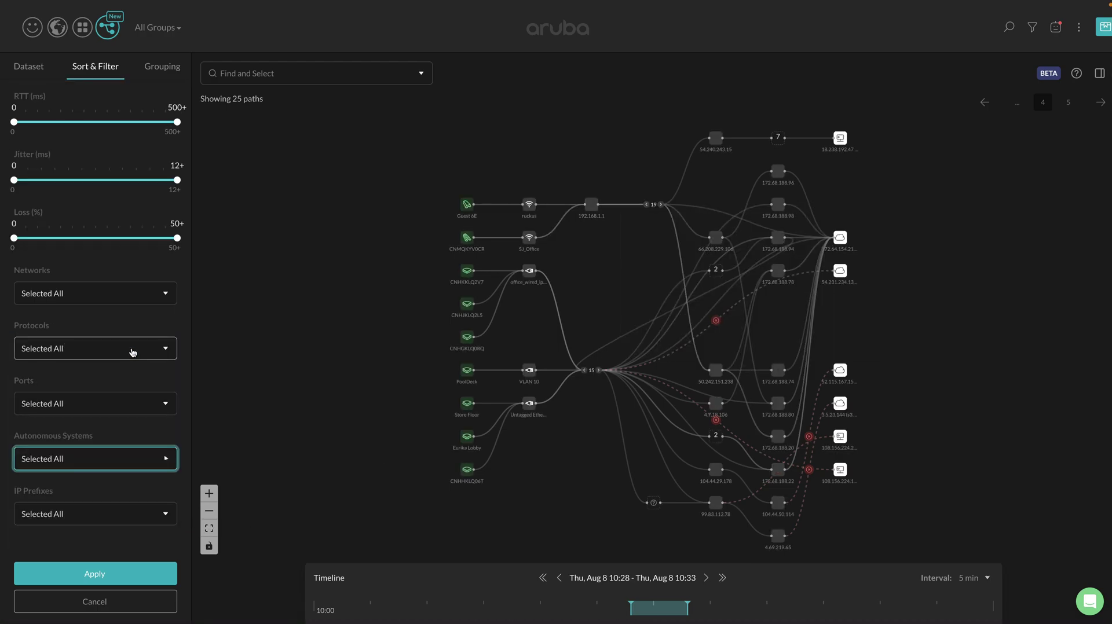
click(91, 514)
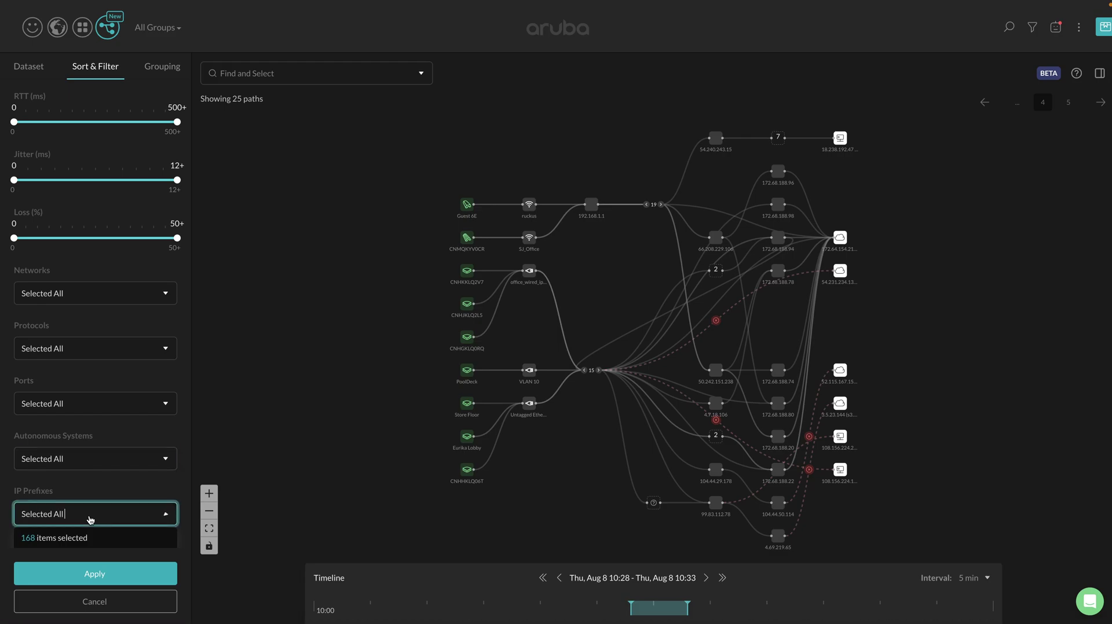
scroll(90, 520, down, 10)
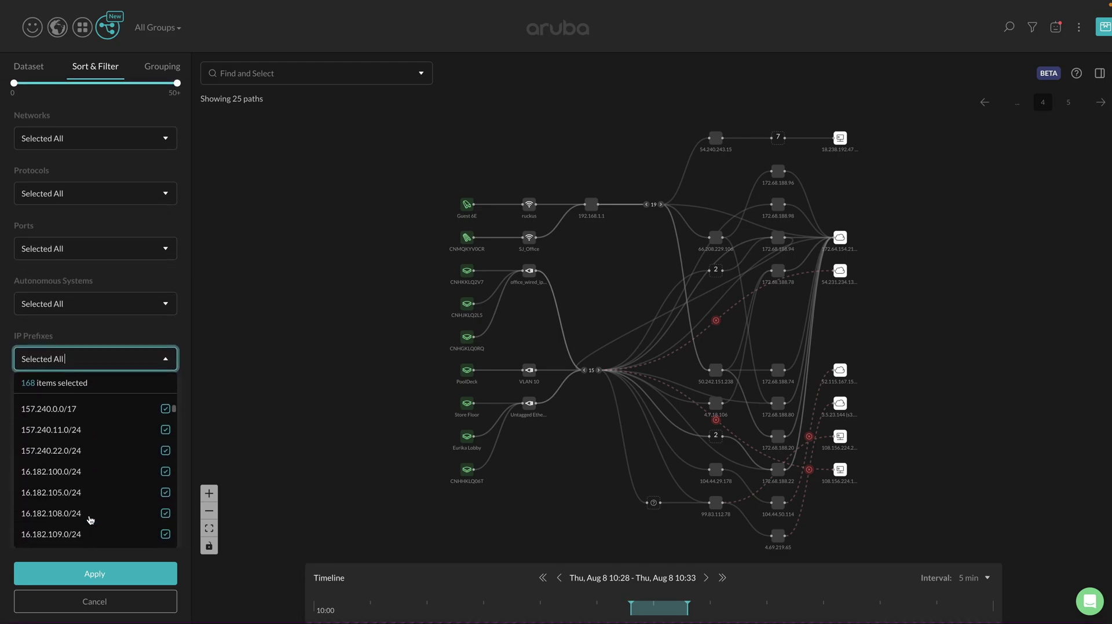
scroll(90, 520, down, 15)
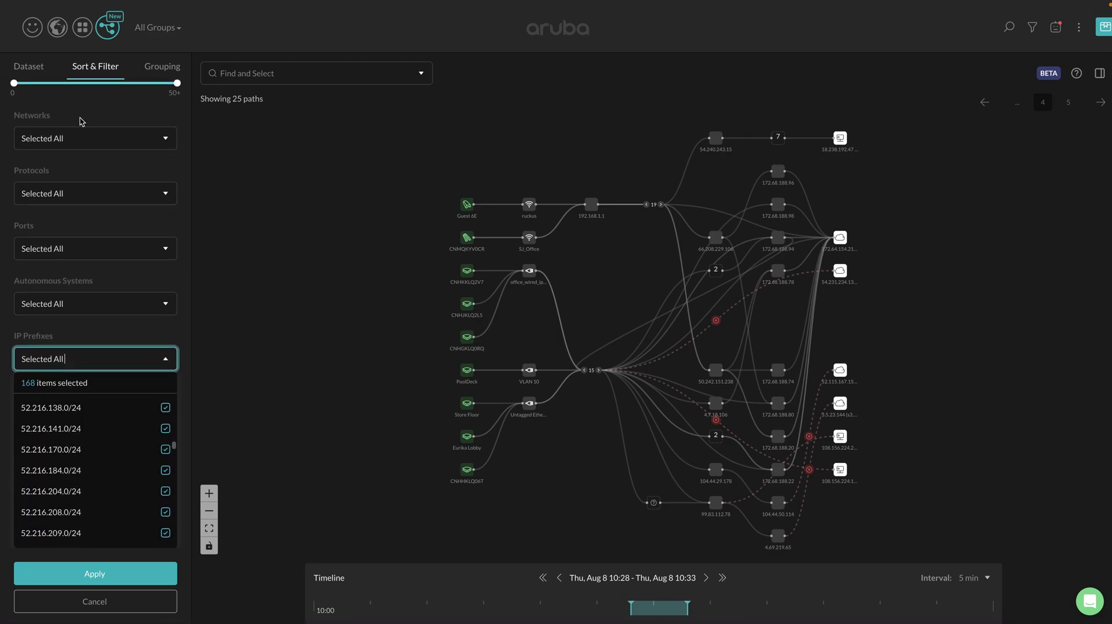
- In Grouping, set the Hops slider's destination side to 4, giving hops 2–4
click(156, 68)
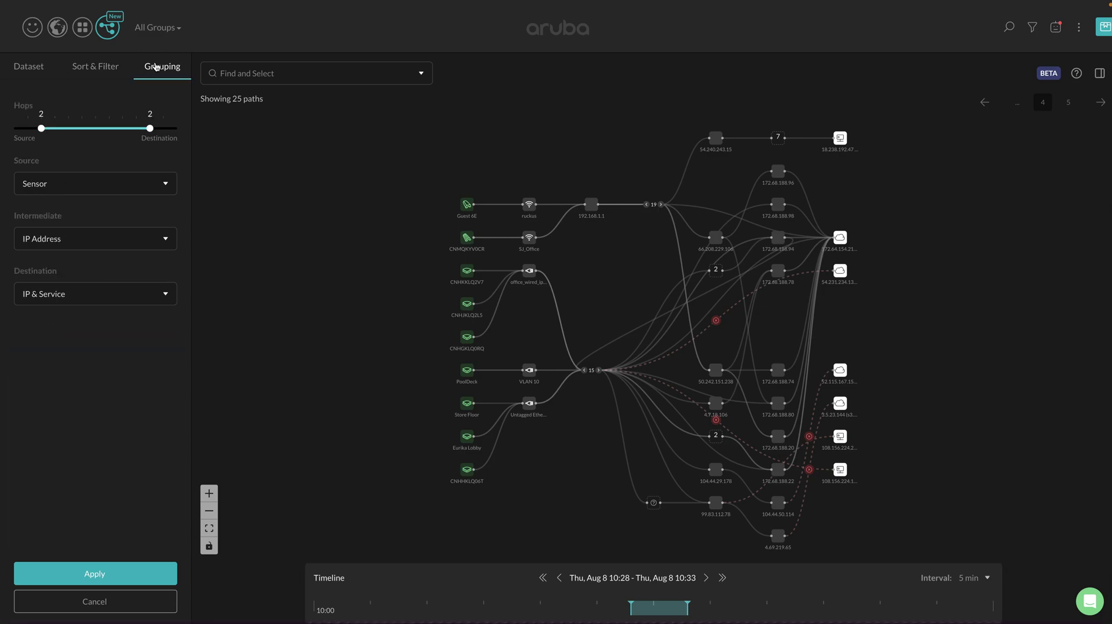
click(43, 128)
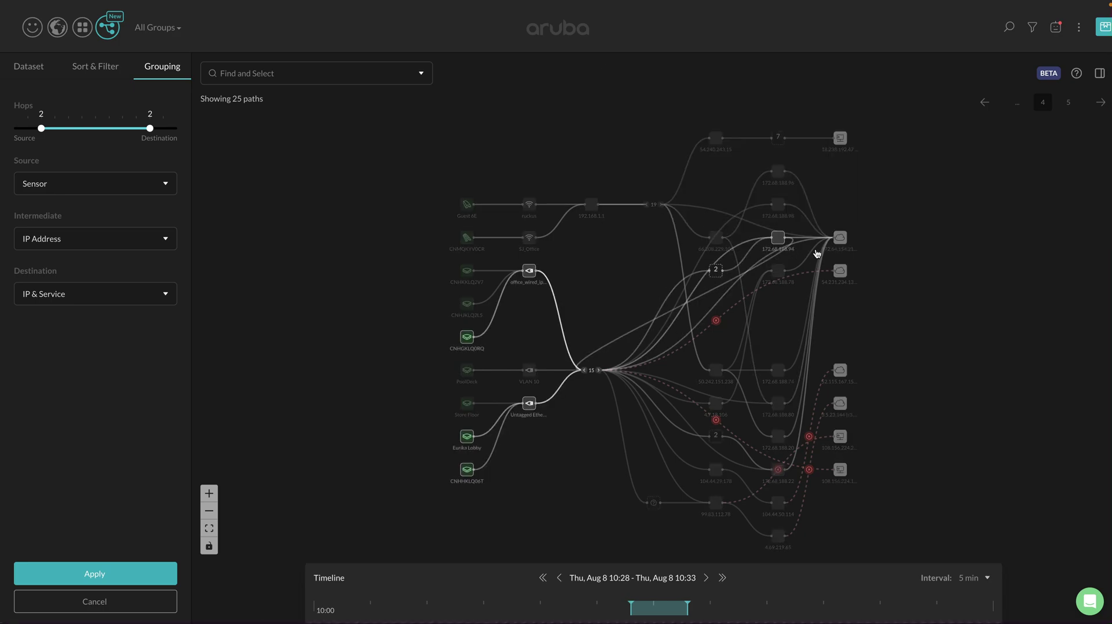
drag(149, 127, 123, 129)
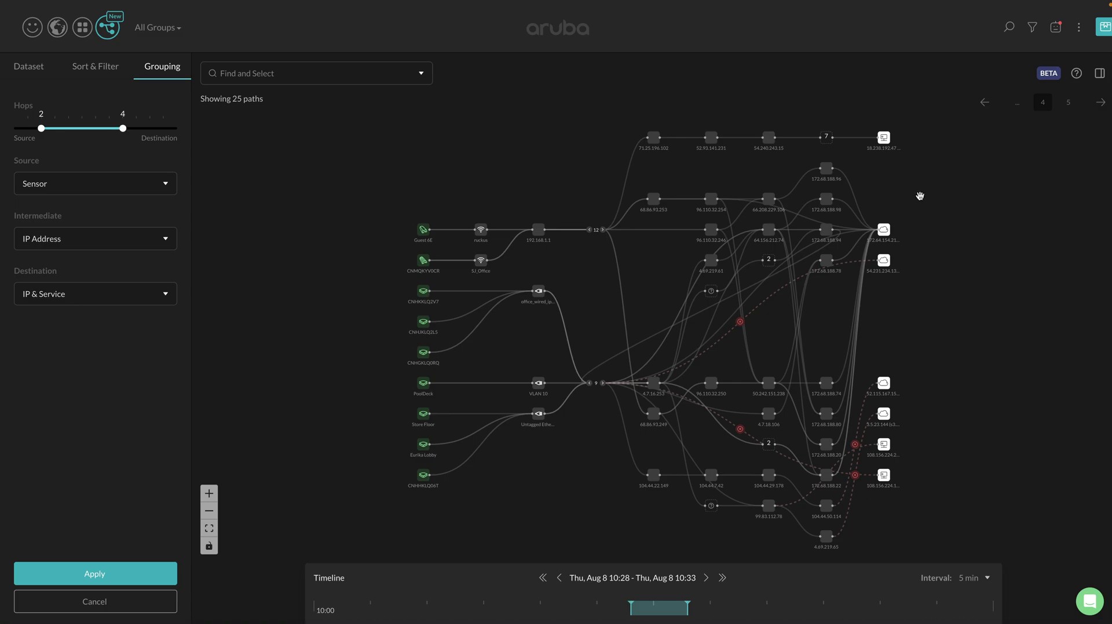
mouse_move(827, 236)
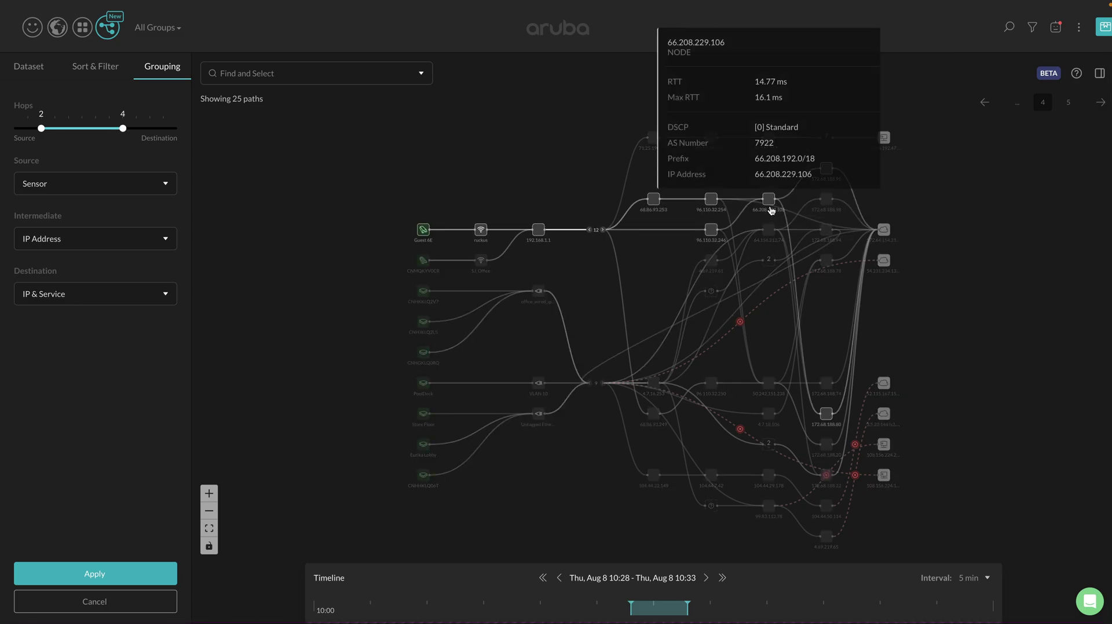
mouse_move(659, 207)
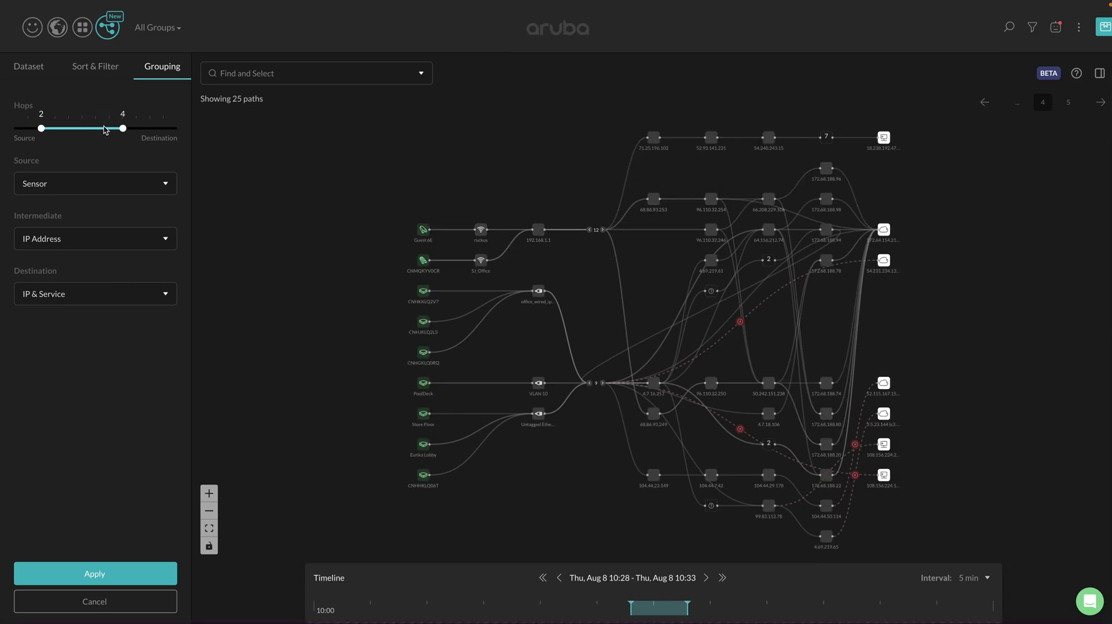
mouse_move(593, 232)
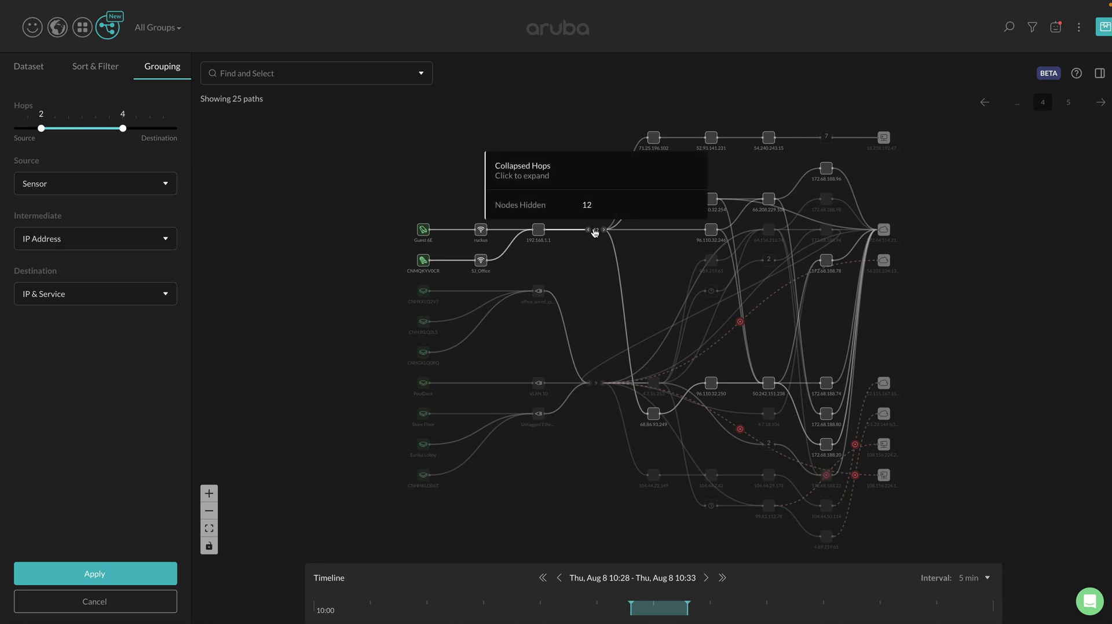
- Expand the collapsed '12' hops node and zoom in on intermediate hops like 96.108.99.69
click(594, 233)
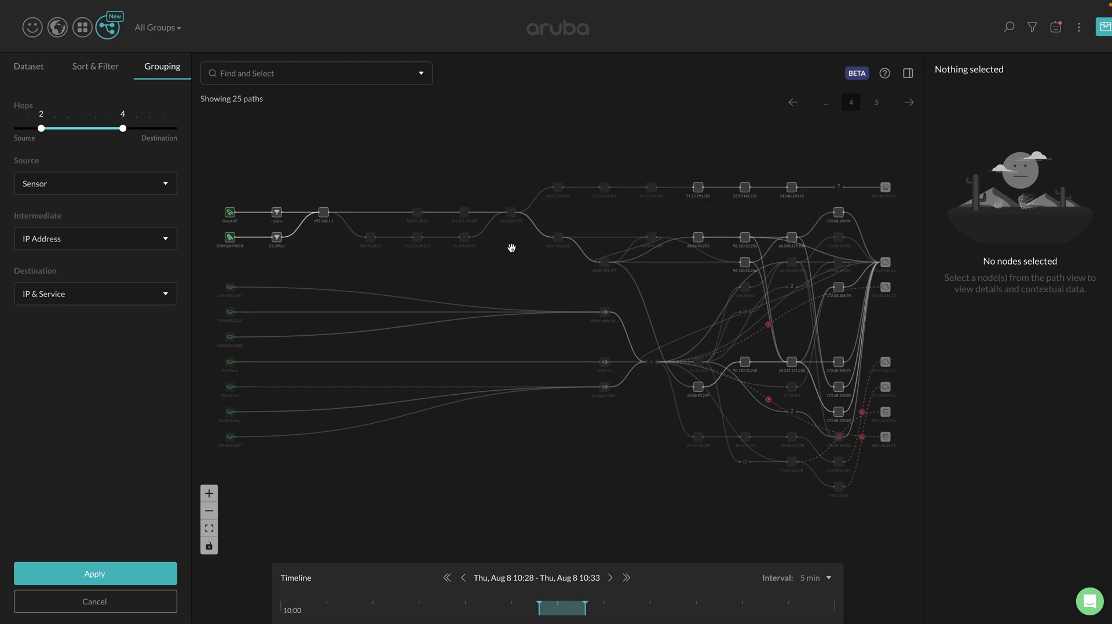
scroll(511, 247, up, 2)
drag(512, 248, 594, 299)
scroll(594, 300, up, 1)
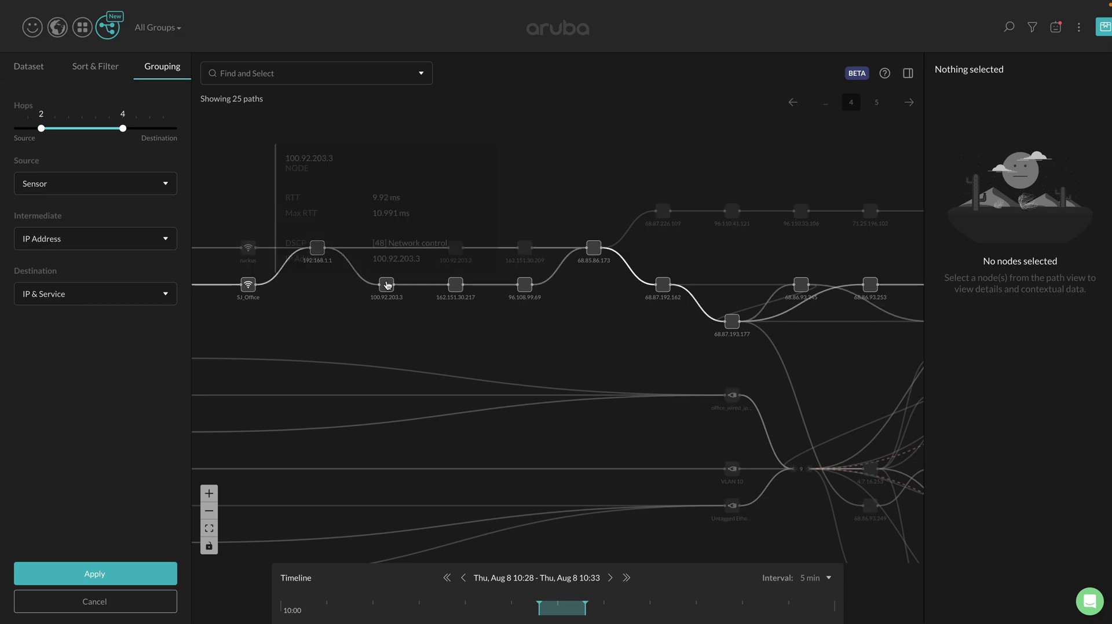
mouse_move(525, 286)
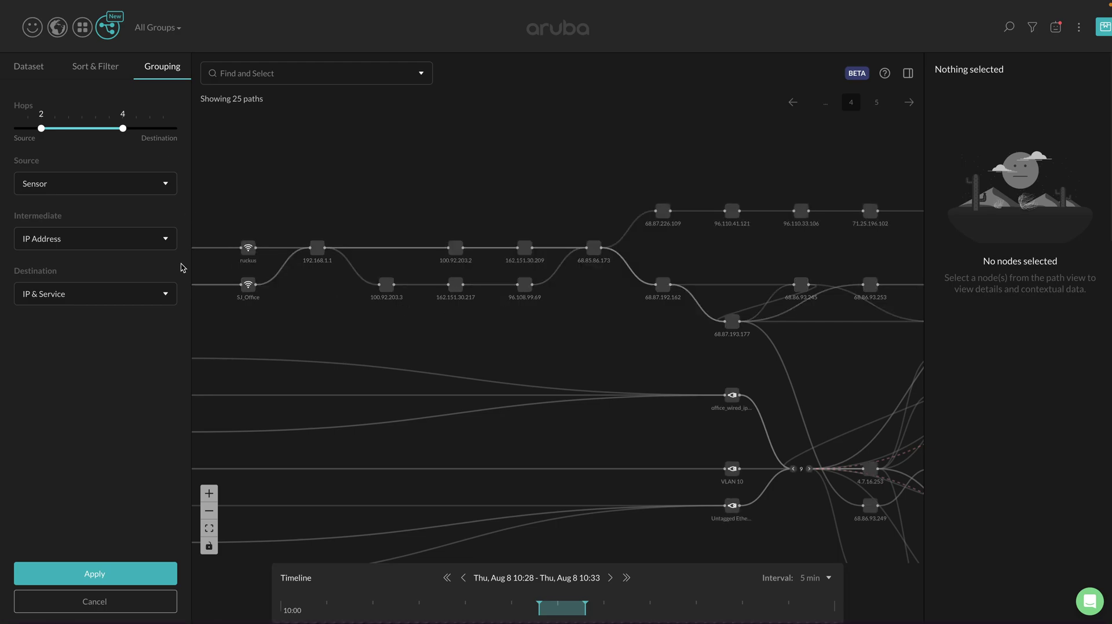
- Set Source grouping to Groups and apply, showing Hotel Lobby, Retail and Warehouse as sources
click(120, 187)
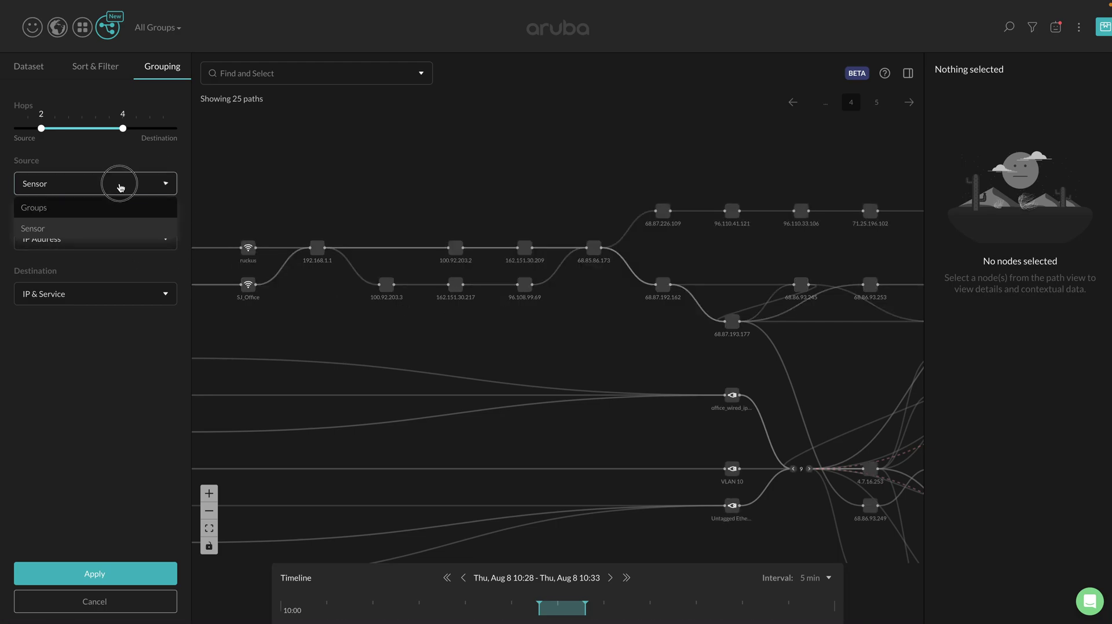
click(105, 216)
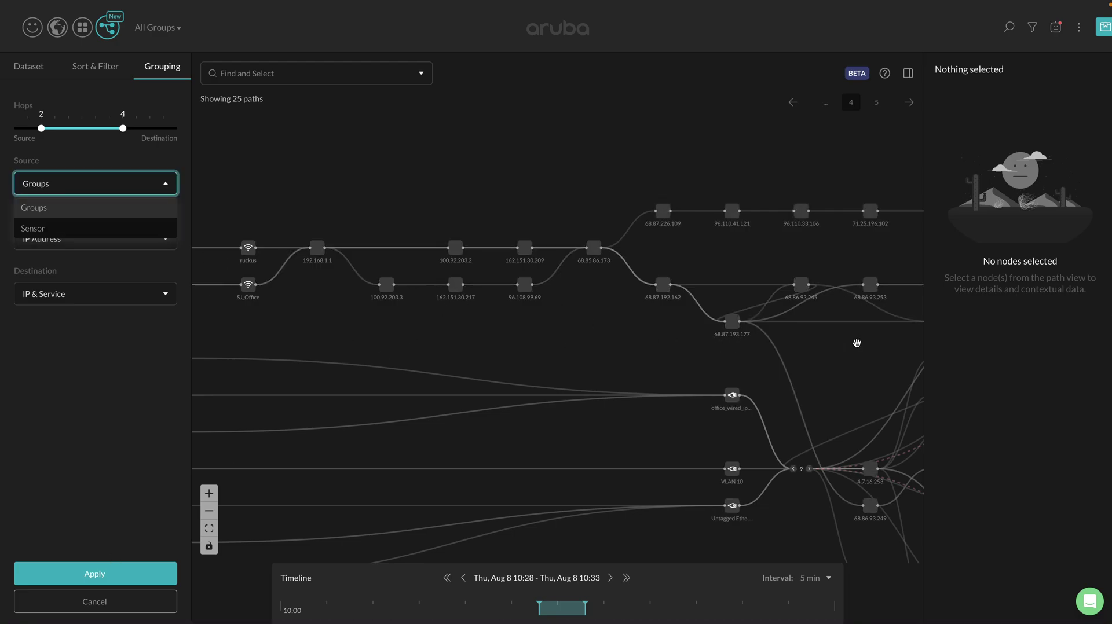
scroll(504, 324, down, 3)
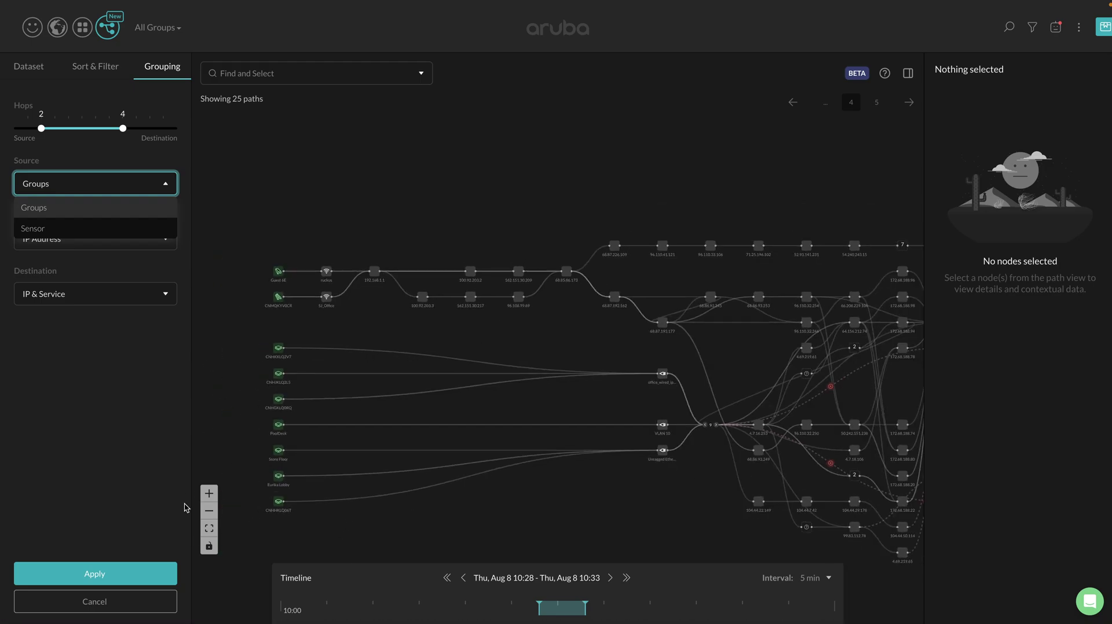
click(146, 568)
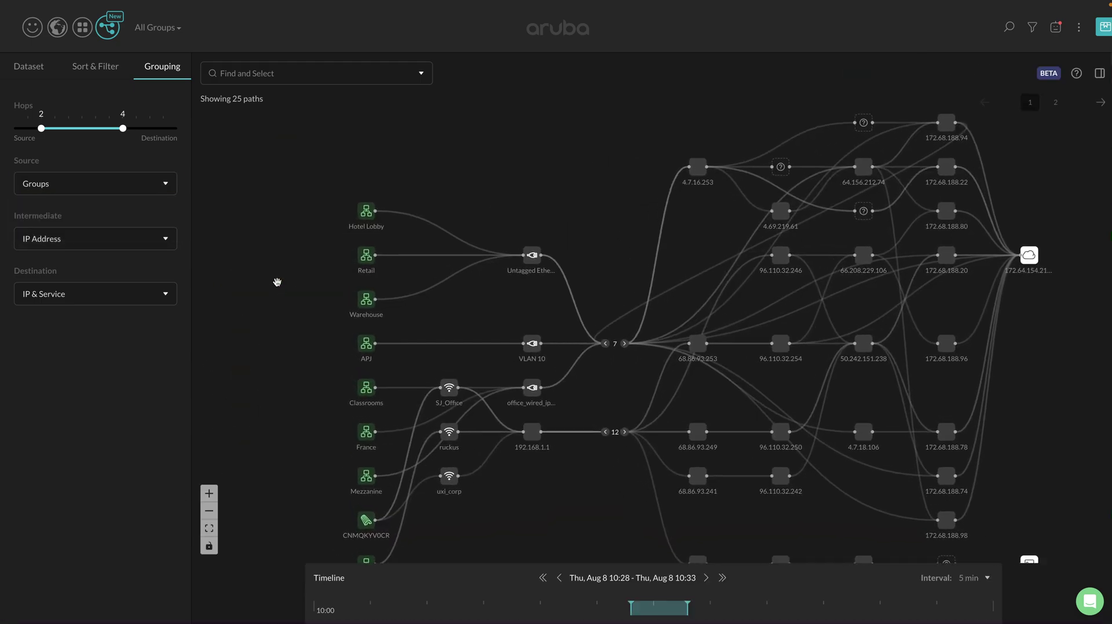
mouse_move(376, 306)
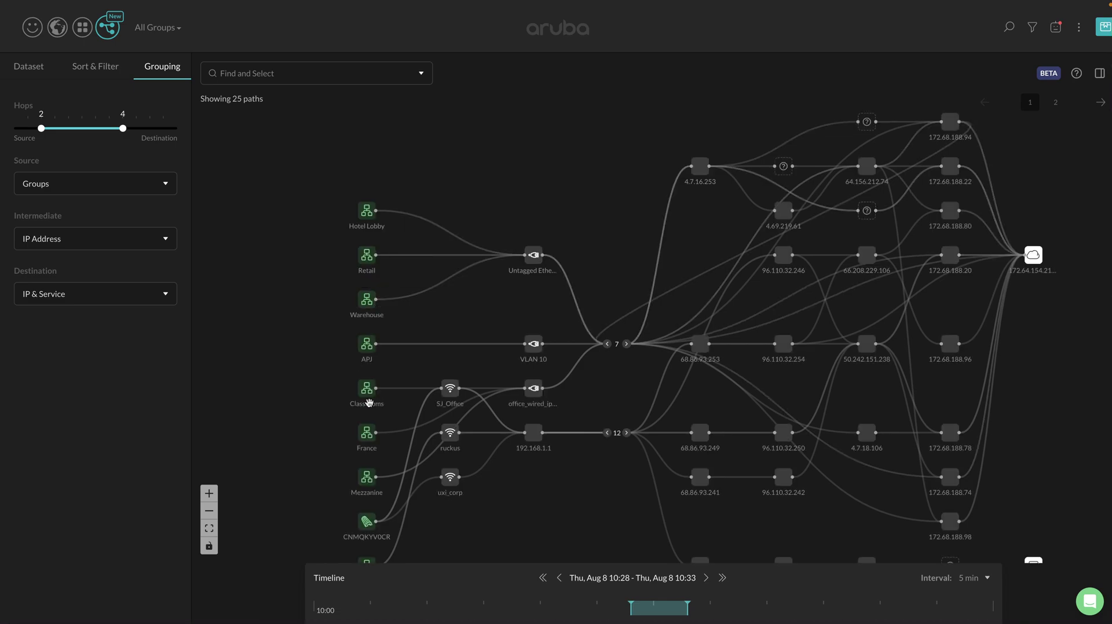
mouse_move(369, 413)
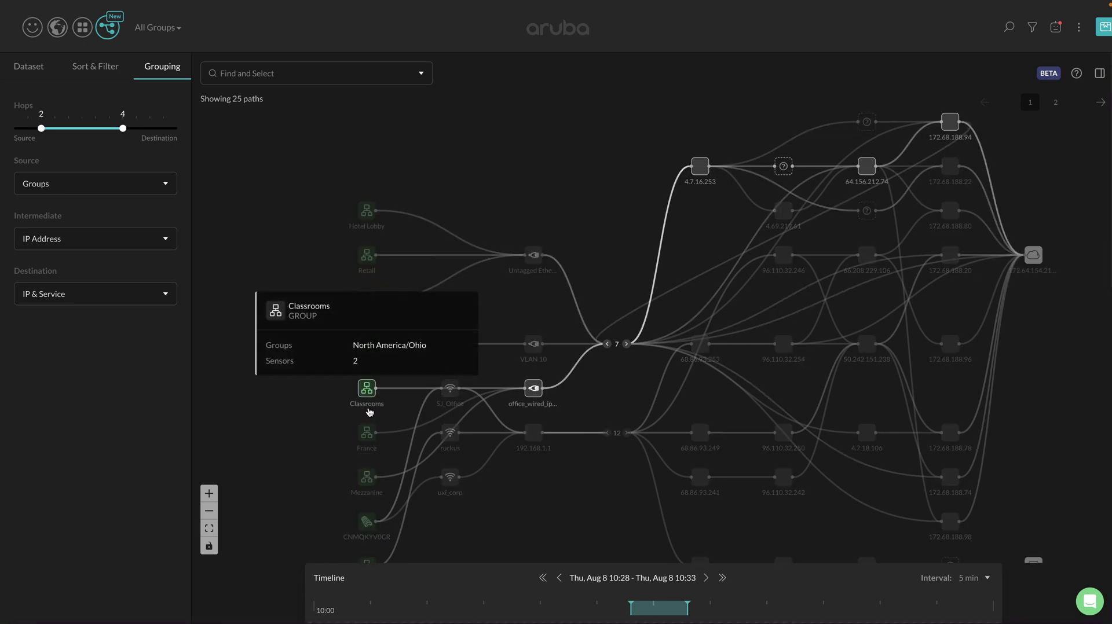
click(110, 234)
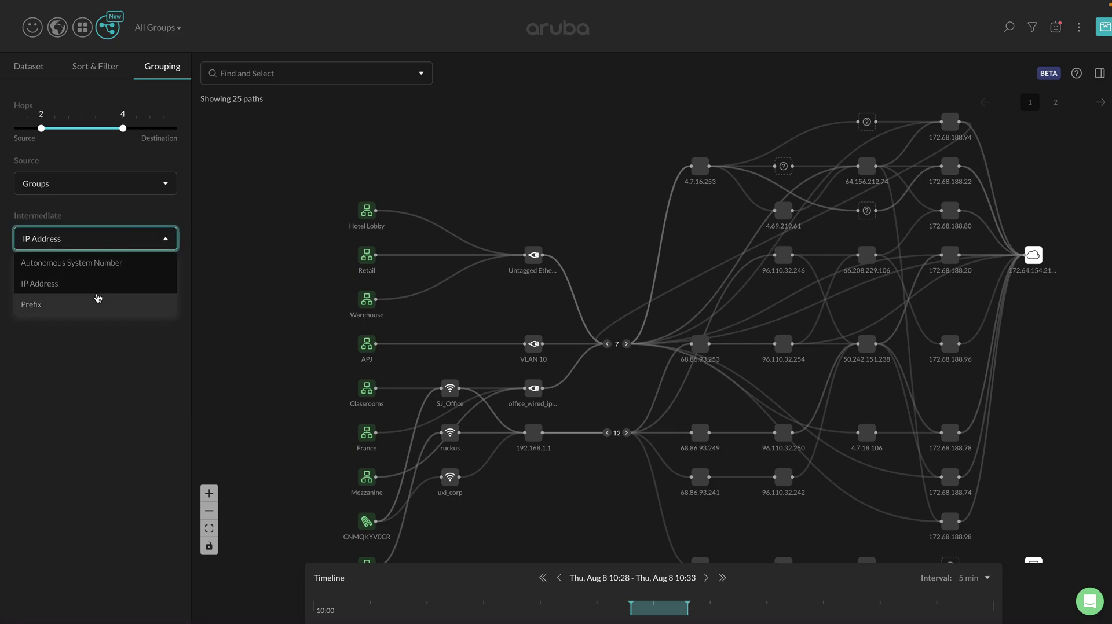
mouse_move(784, 275)
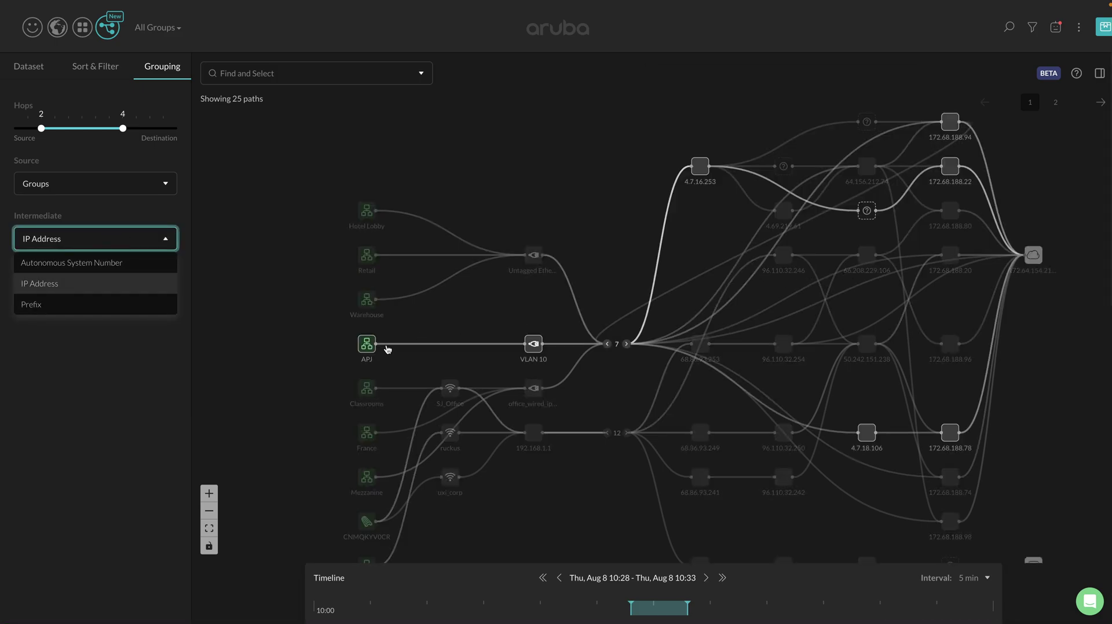
- Group intermediate hops by Prefix and inspect nodes like 4.0.0.0/9 and 64.152.0.0/13 across 28 paths
click(138, 307)
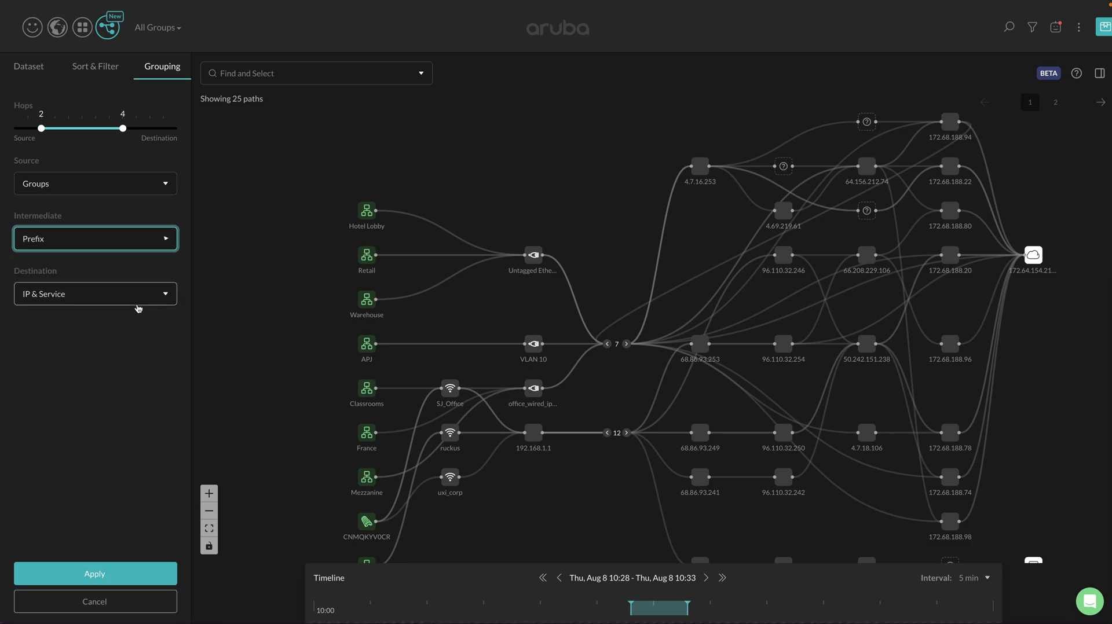
click(131, 575)
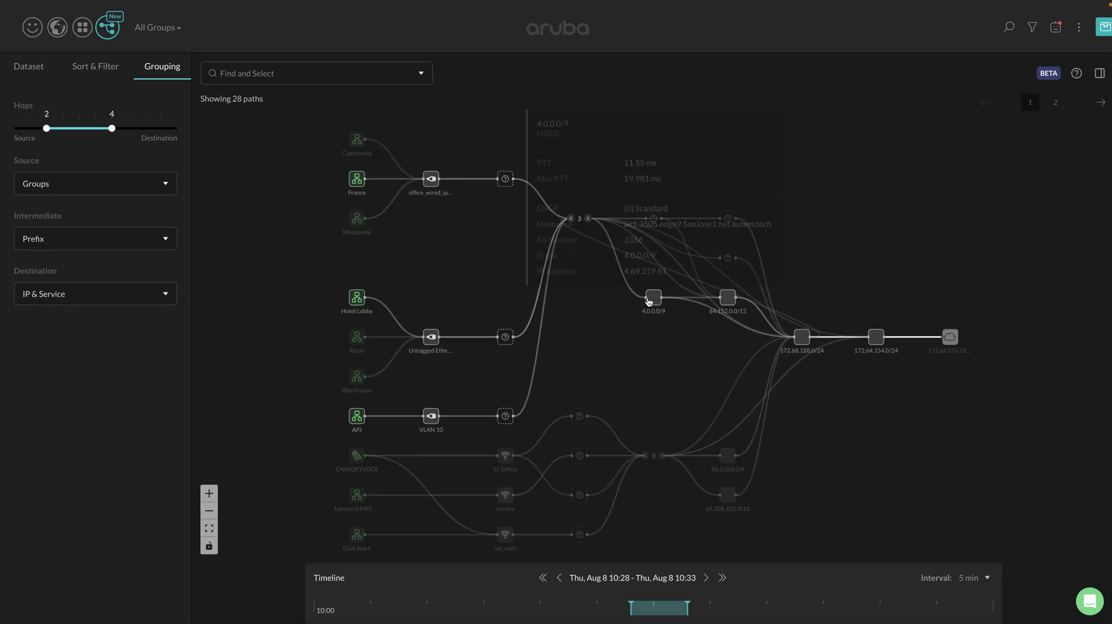
mouse_move(653, 299)
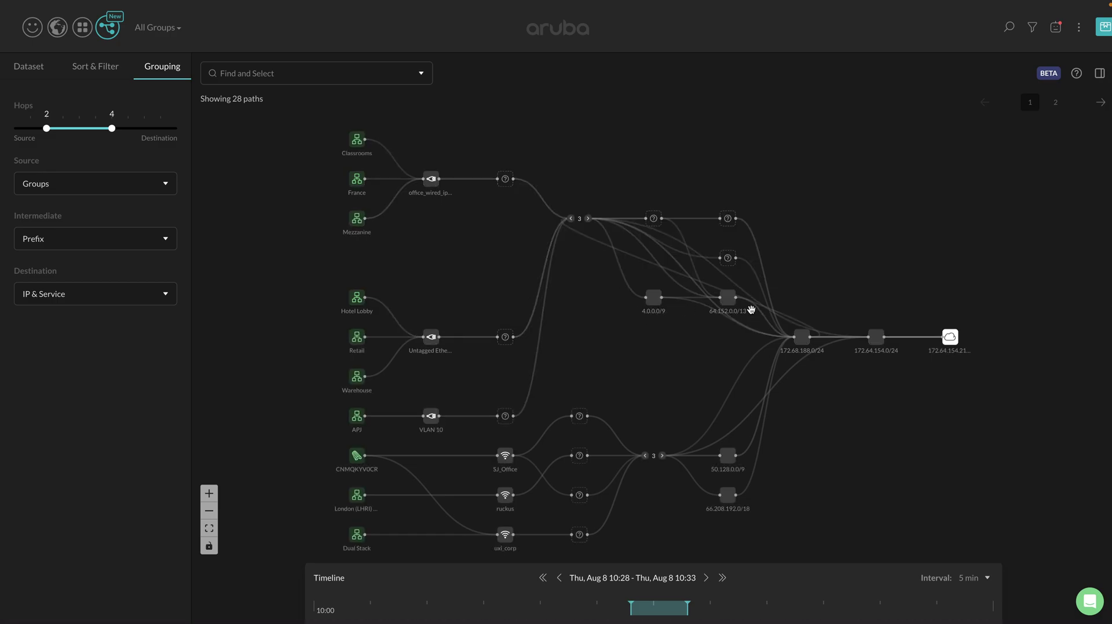
mouse_move(736, 318)
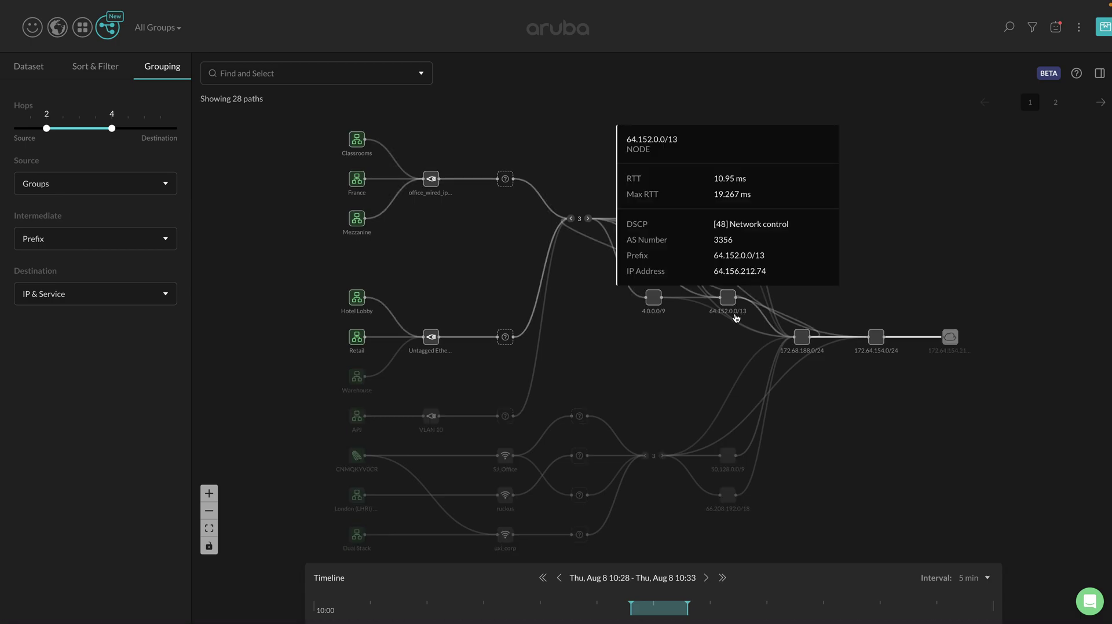
- Set Intermediate grouping to IP Address and Destination to Target Host, so openai.com appears as a destination
click(165, 239)
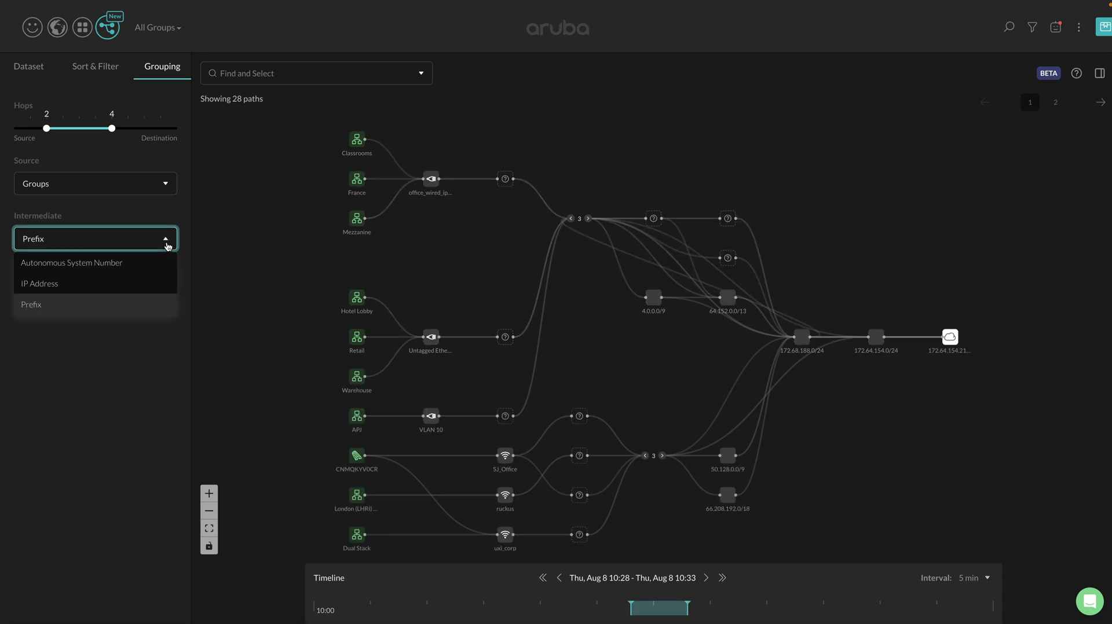
click(117, 287)
click(116, 301)
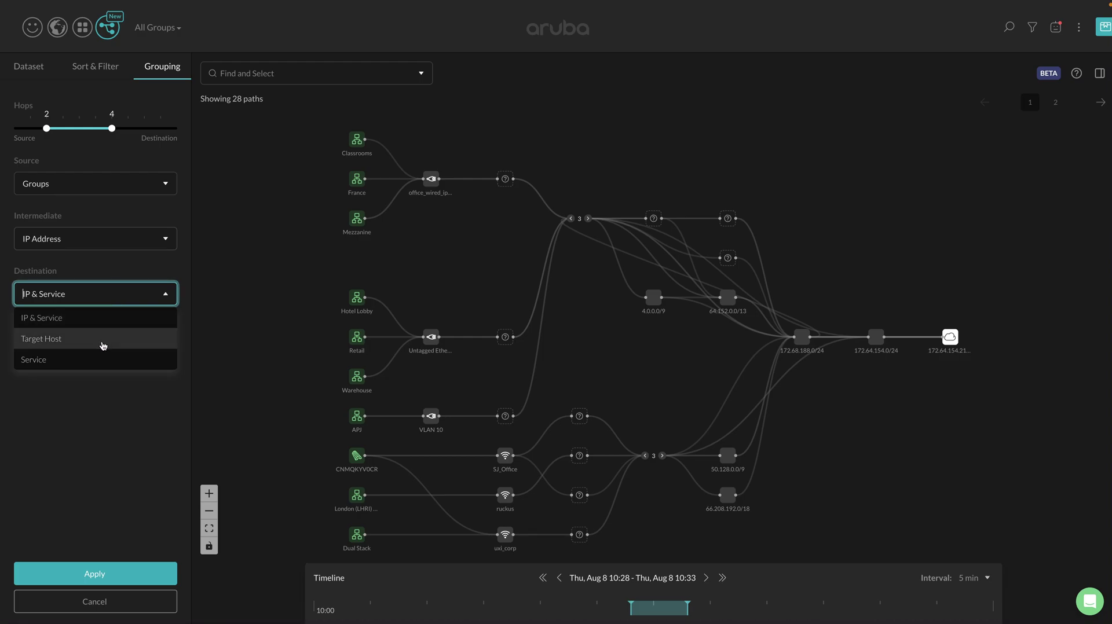
mouse_move(953, 341)
click(75, 342)
click(123, 571)
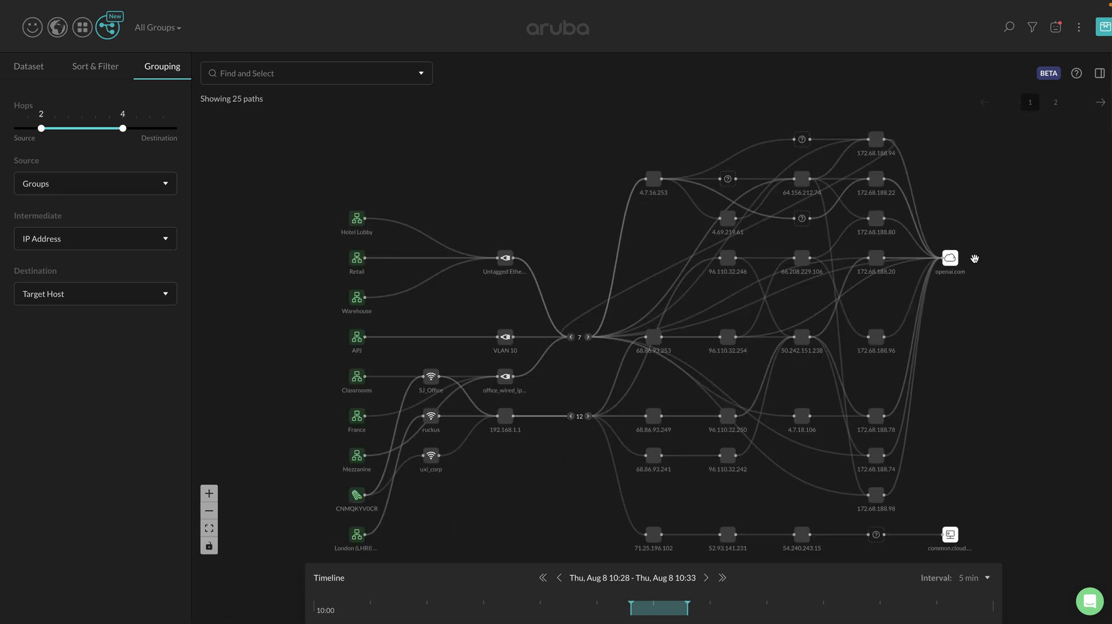
mouse_move(950, 259)
- Show node 172.68.188.96's metrics: 14.68 ms average RTT, one 11-hop route averaging 14.01 ms
click(1078, 73)
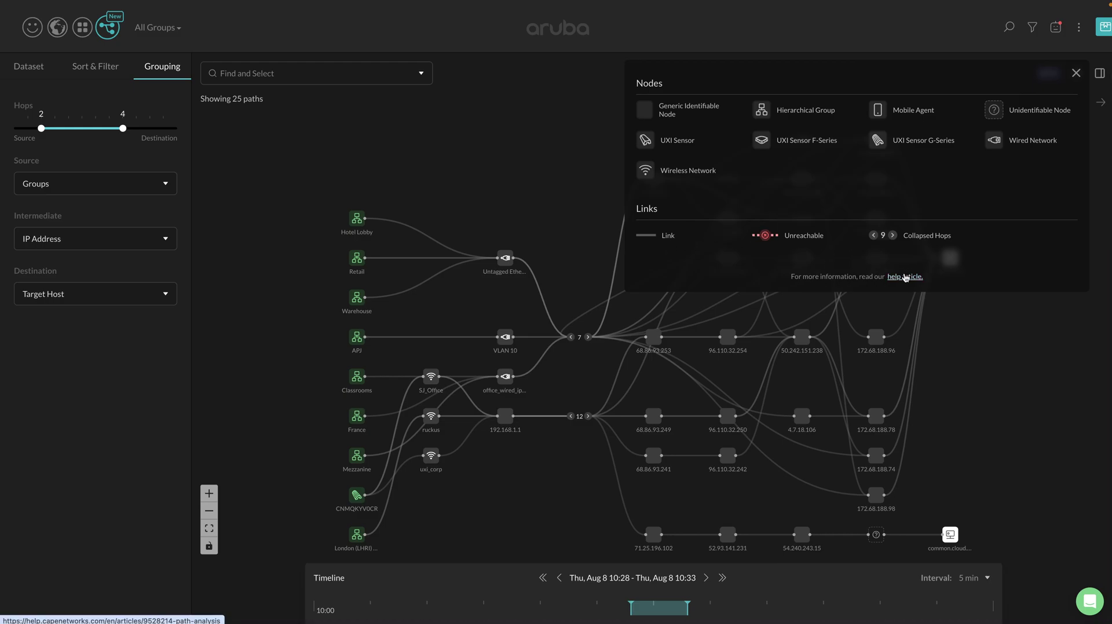
click(1098, 74)
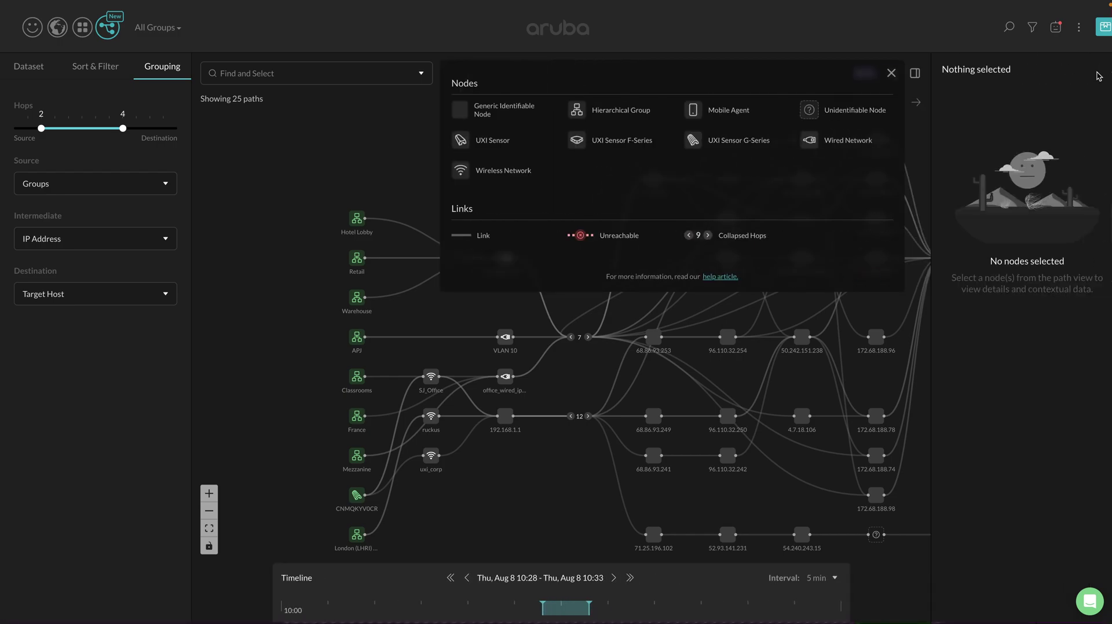
click(874, 338)
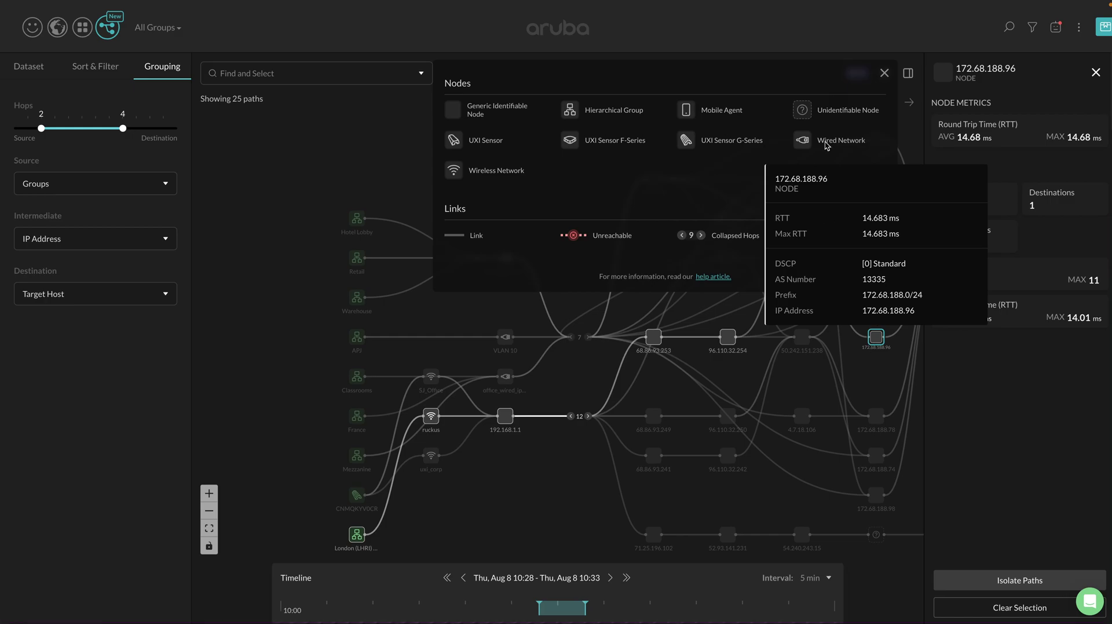
click(883, 74)
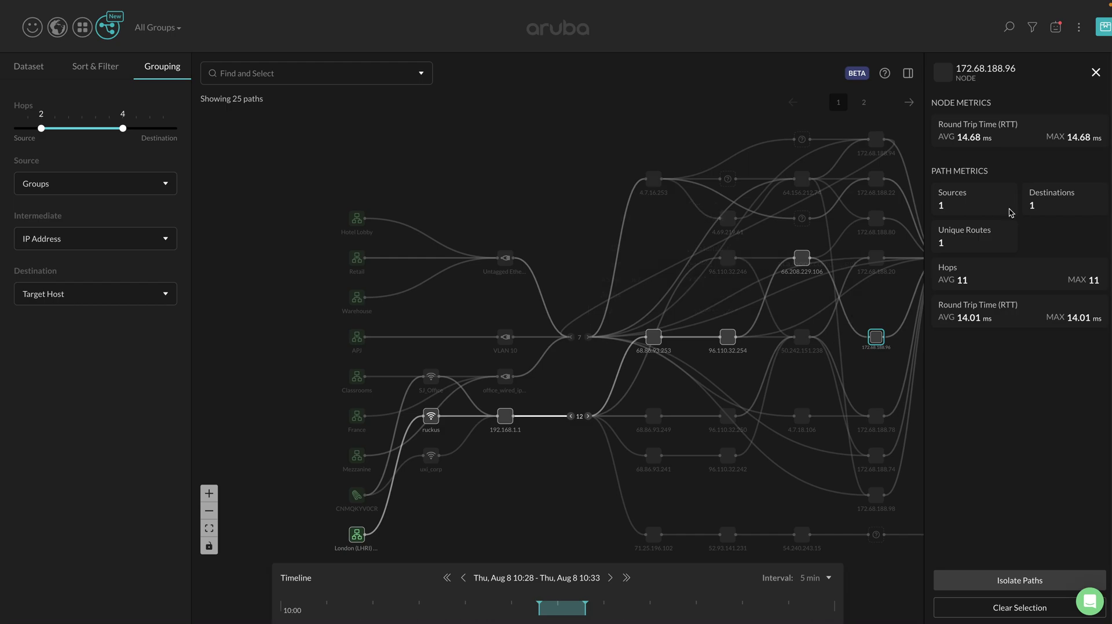
double_click(956, 97)
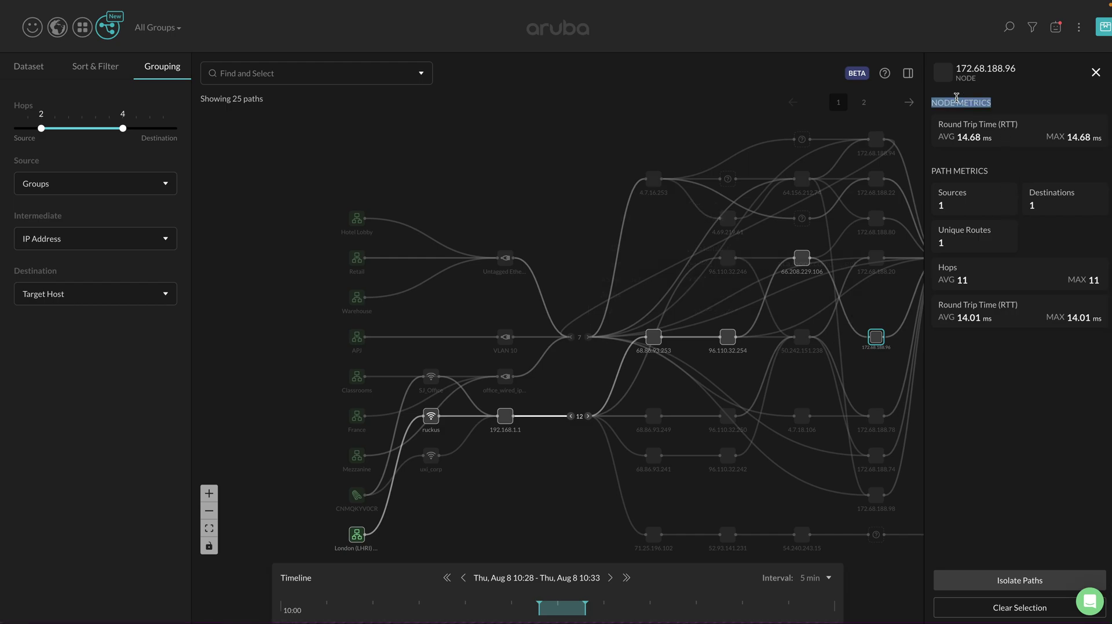
triple_click(957, 166)
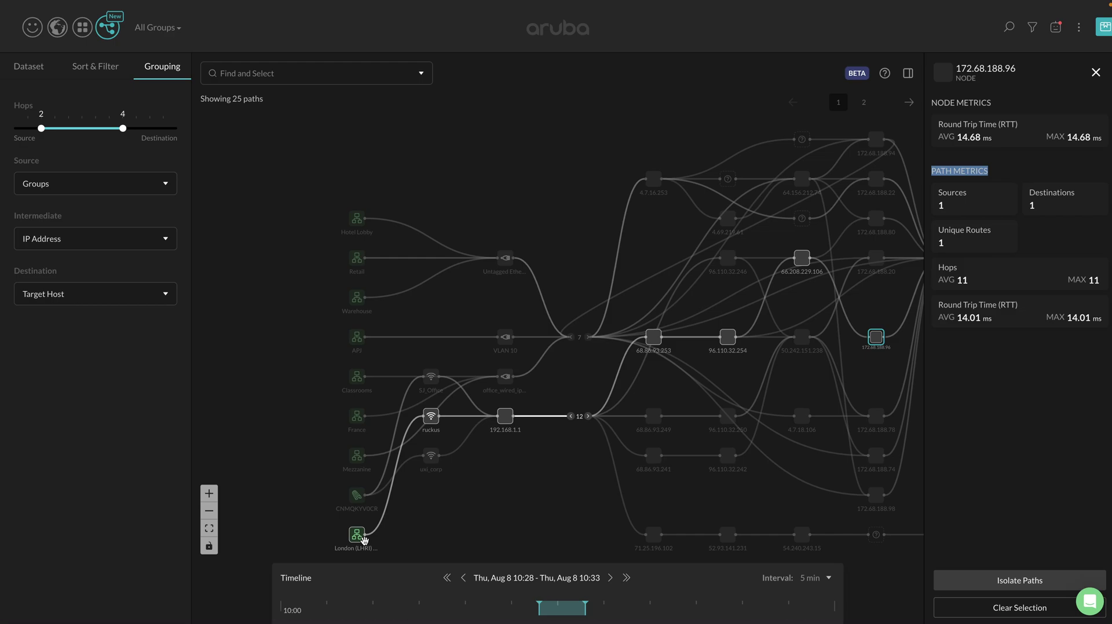
mouse_move(357, 538)
click(864, 368)
drag(864, 368, 718, 331)
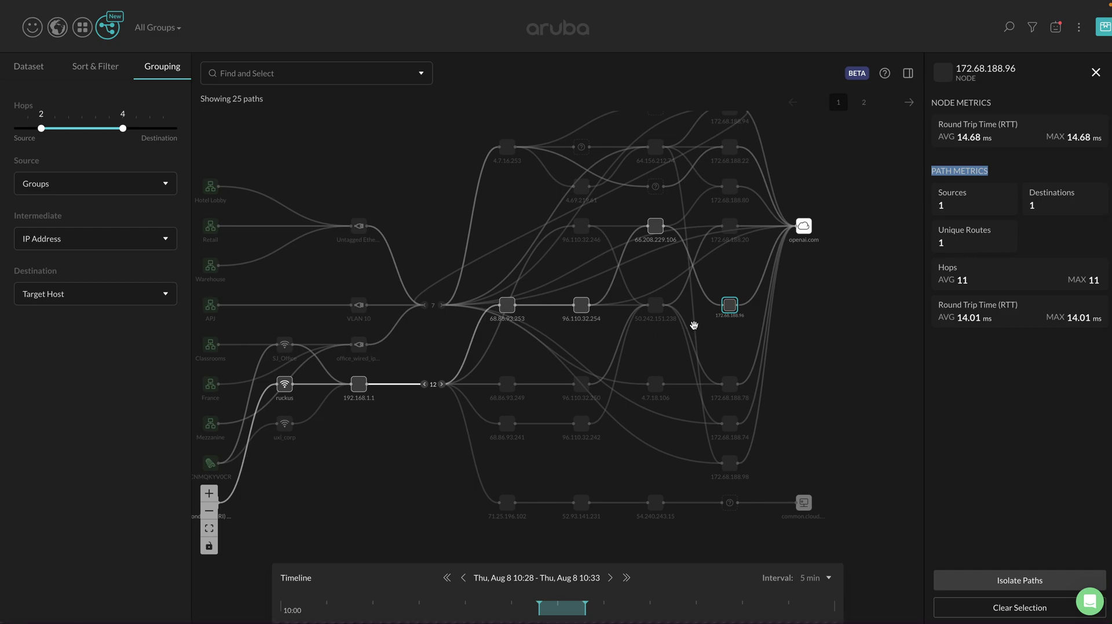
mouse_move(733, 311)
triple_click(968, 311)
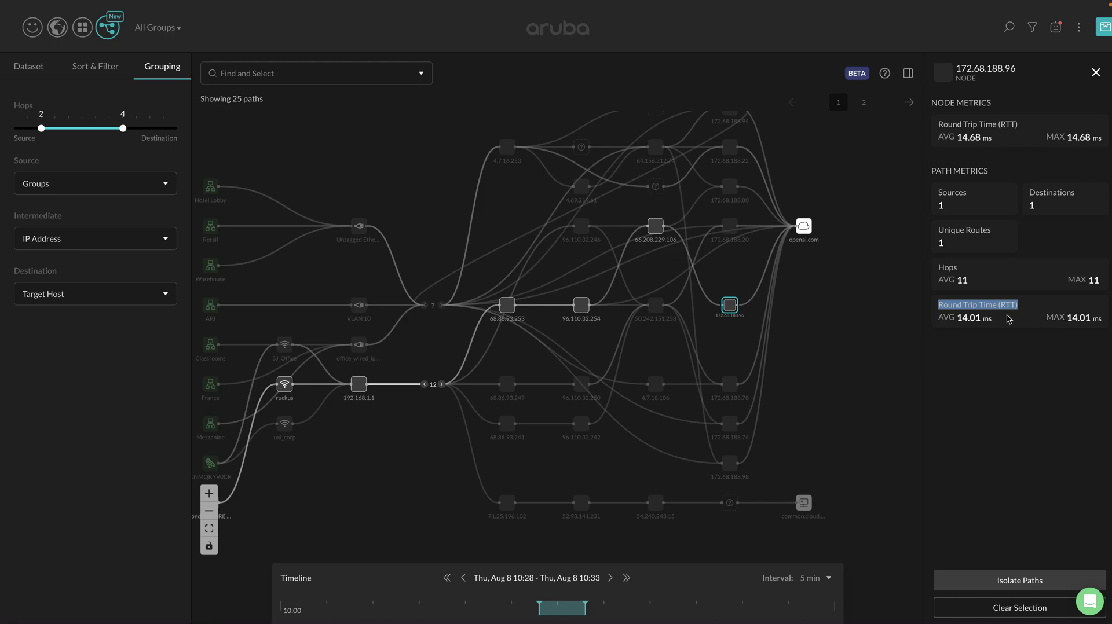
double_click(1068, 319)
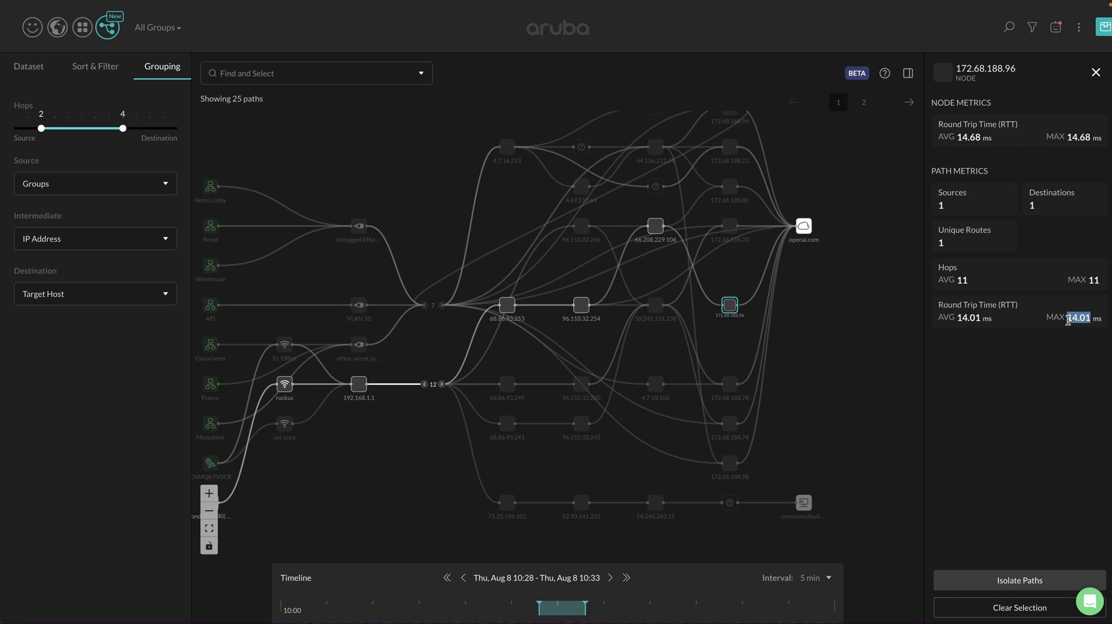
double_click(949, 242)
- Select APJ under SOURCE in Find and Select: 3 sensors, 3 routes, 11.79 ms average RTT
click(363, 80)
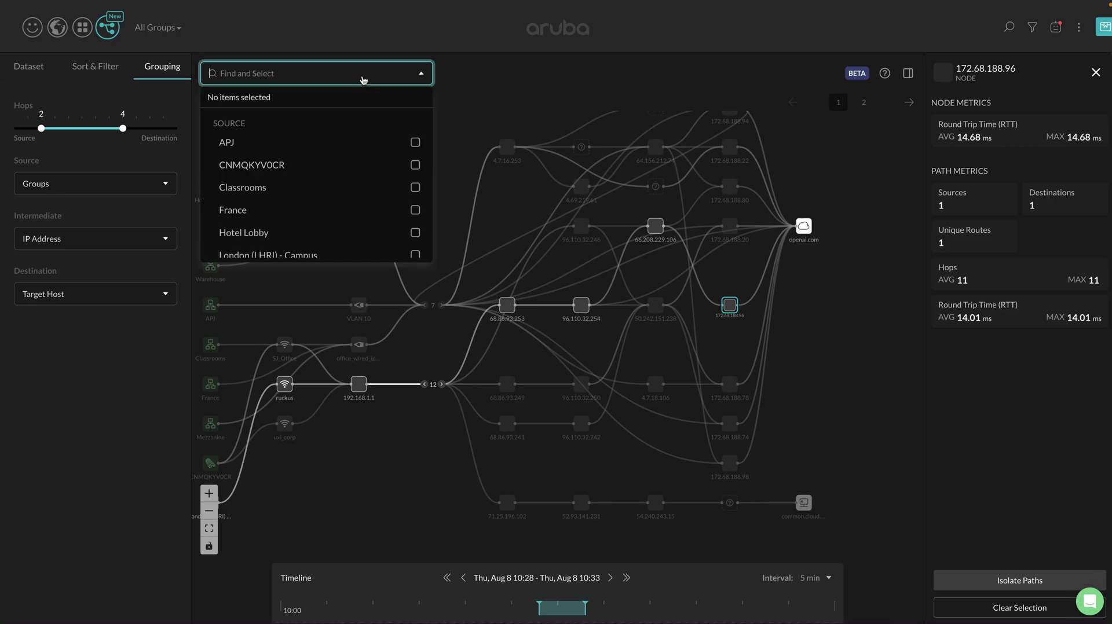
click(415, 144)
click(421, 74)
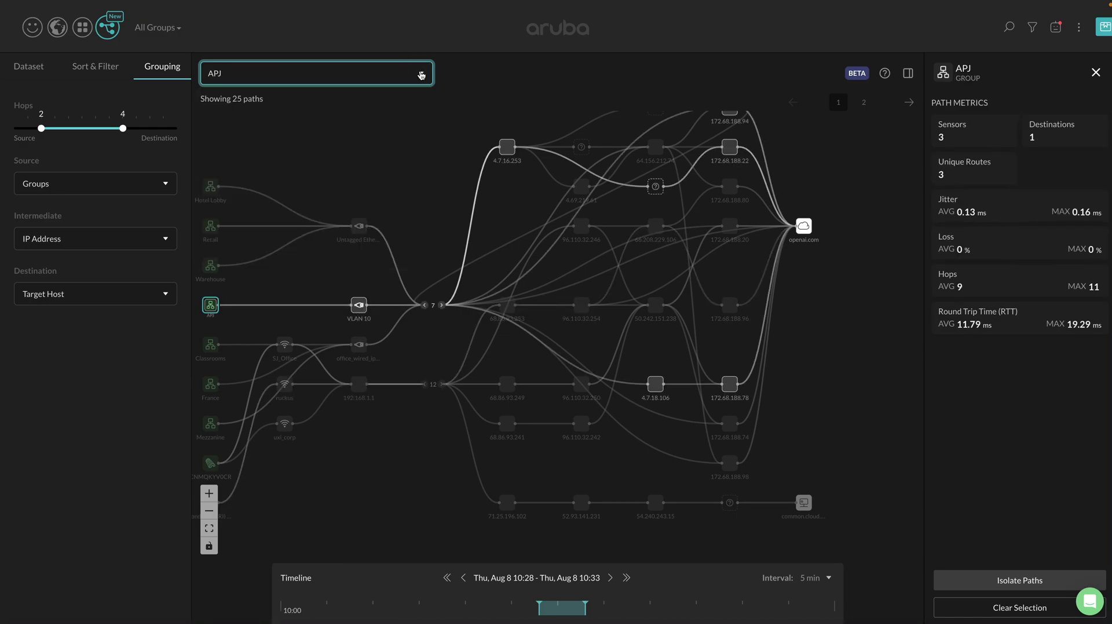
mouse_move(210, 311)
click(979, 174)
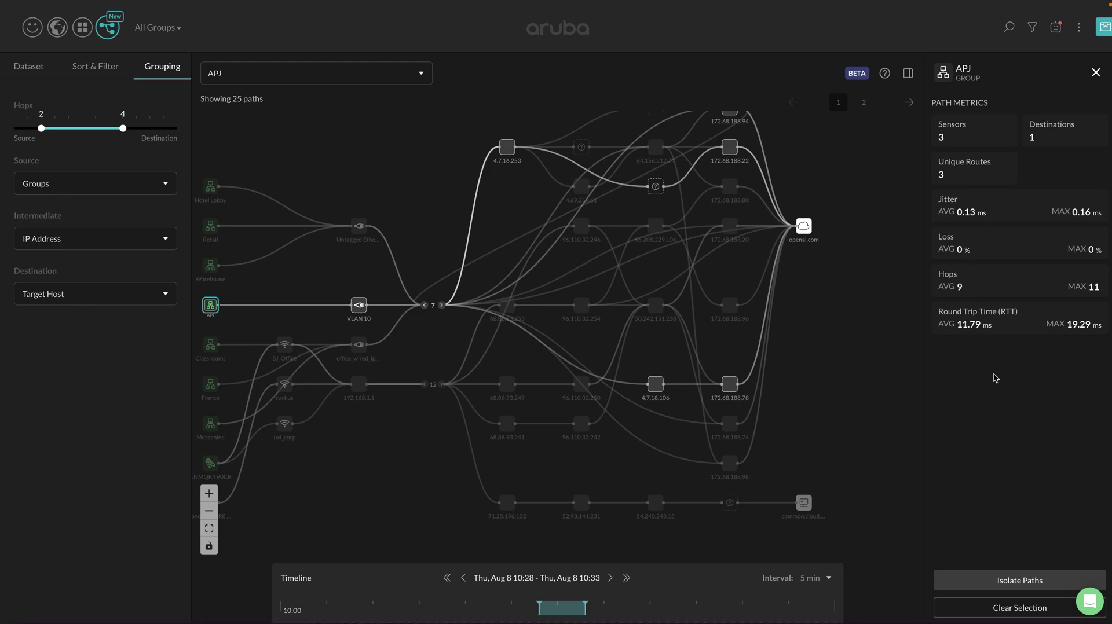
click(1012, 581)
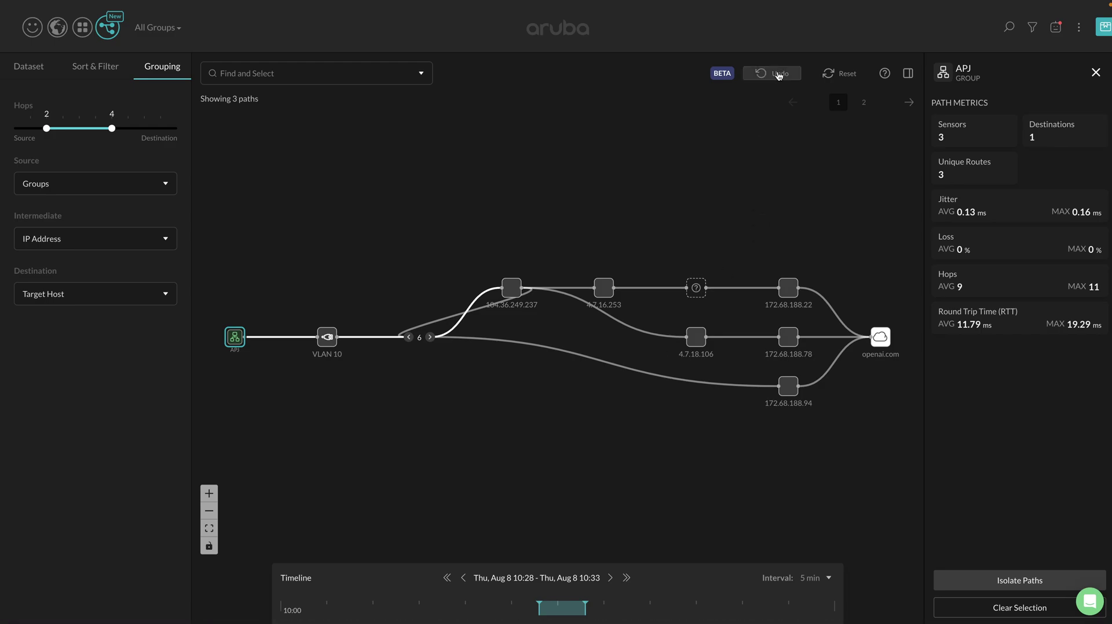
click(851, 74)
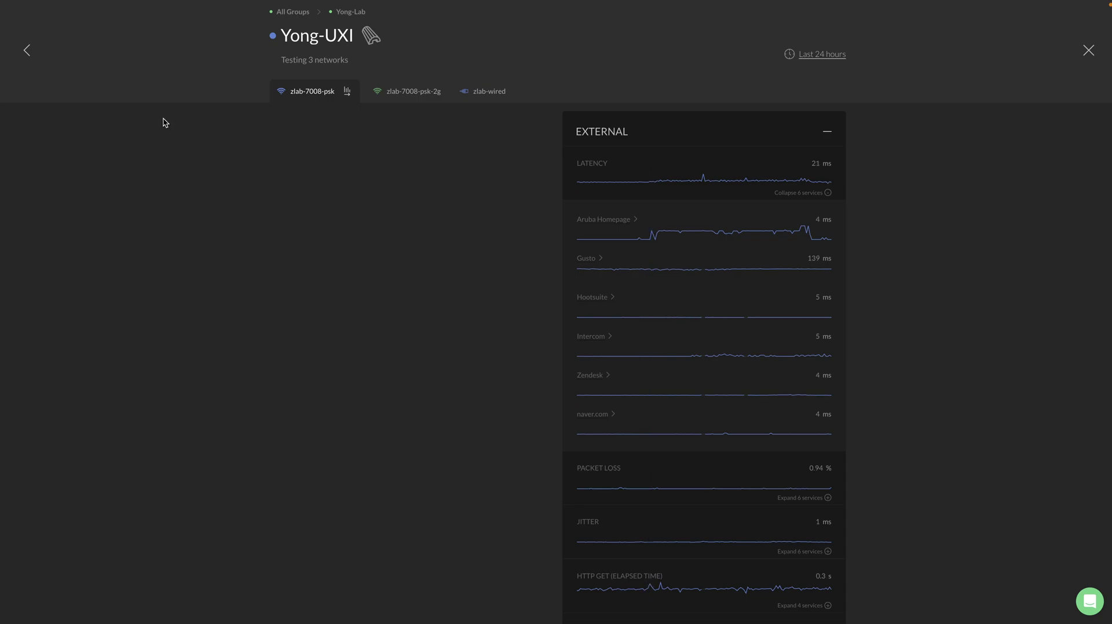
- Exit full screen on the Yong-UXI sensor page so the browser tabs are visible
mouse_move(46, 3)
click(39, 22)
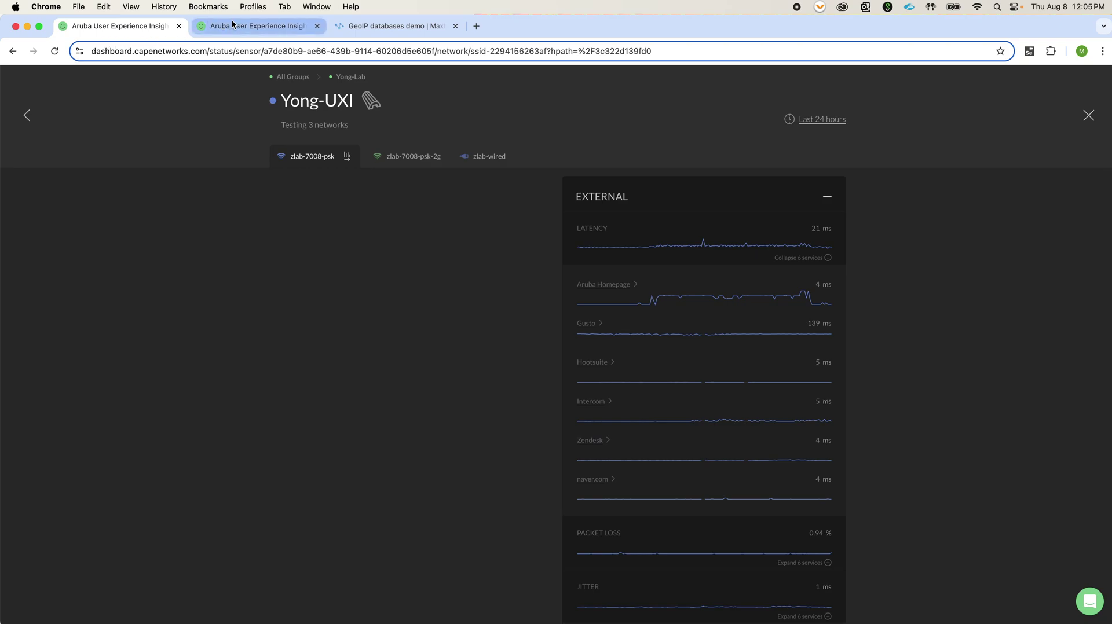
- View Yong-UXI's 2 paths for 18:55–19:00 and the RTT of destination 104.76.73.212
click(232, 27)
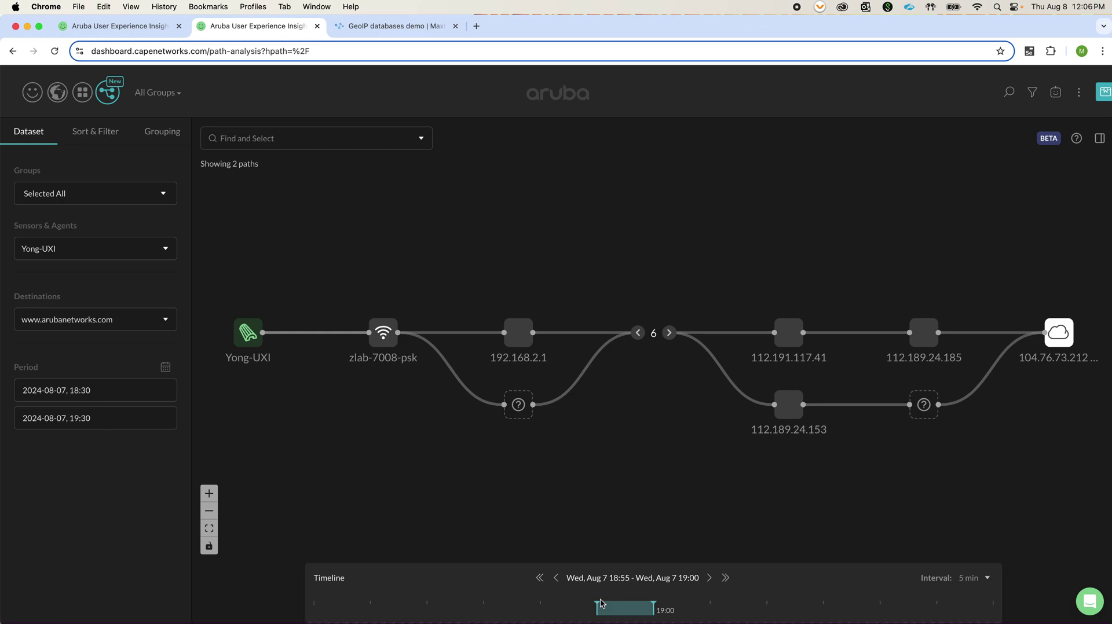
double_click(625, 578)
click(686, 578)
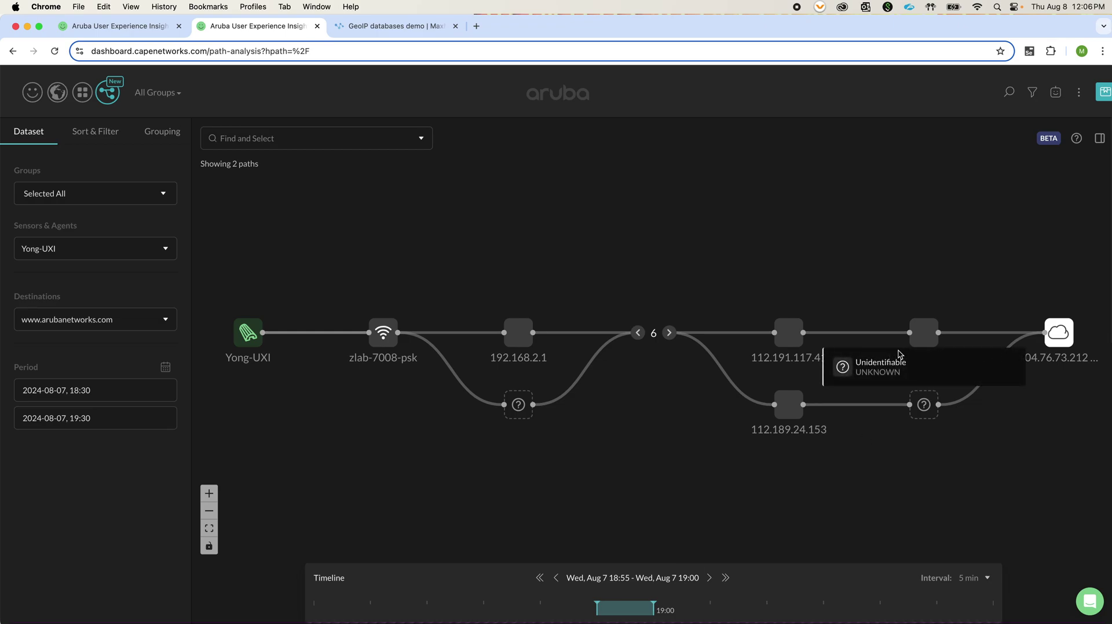
click(1067, 336)
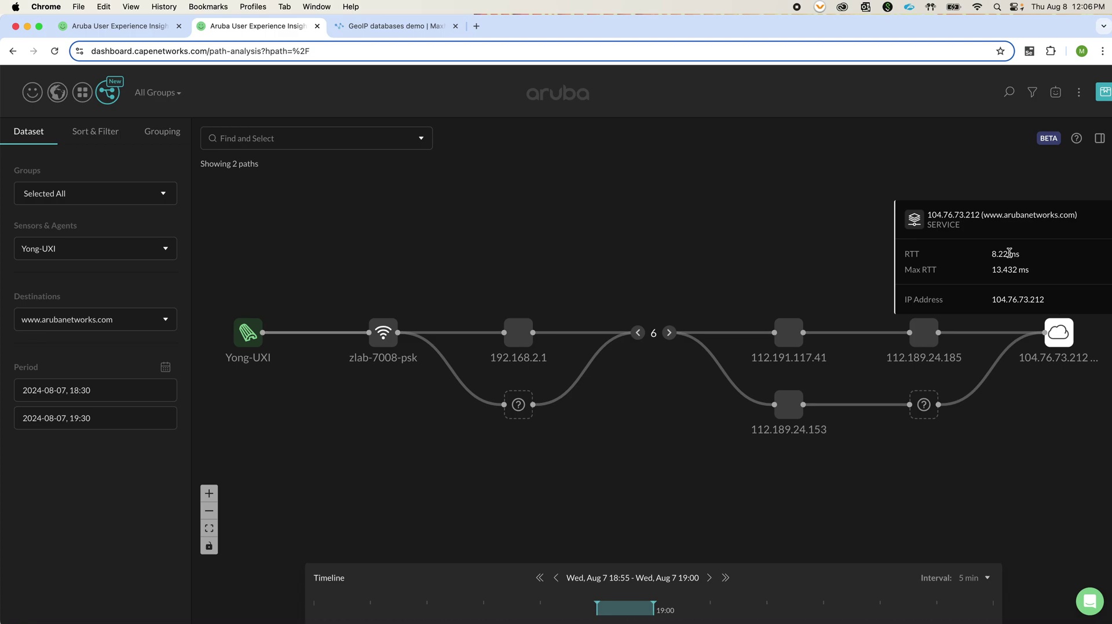
double_click(962, 212)
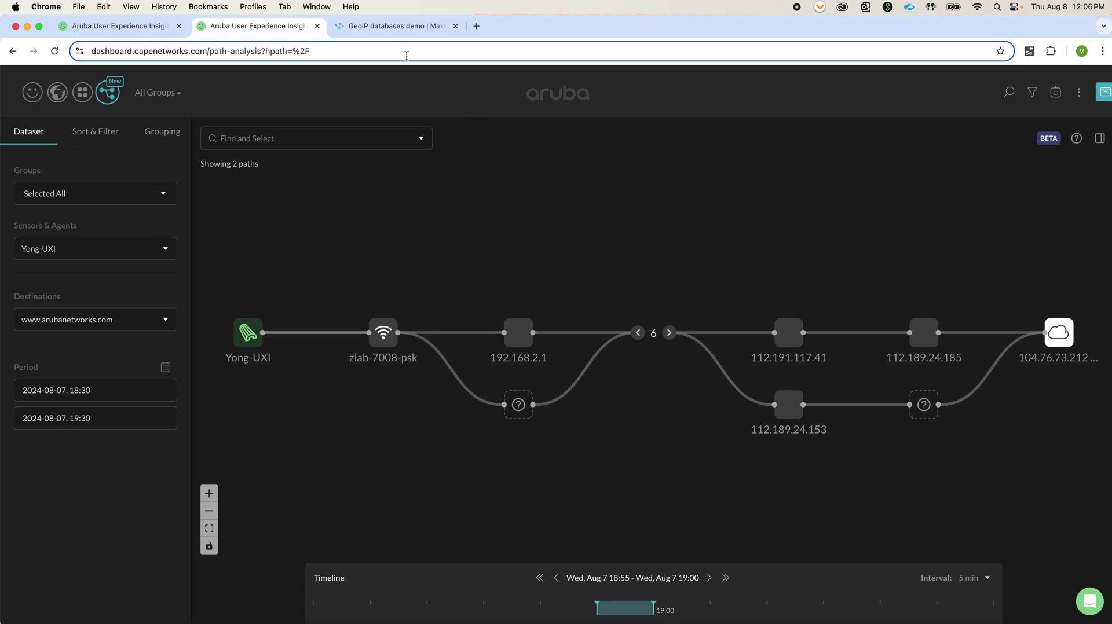
- Confirm in GeoIP that 104.76.73.212 is Seoul, network 104.76.64.0/19, then return to Path Analysis
click(414, 30)
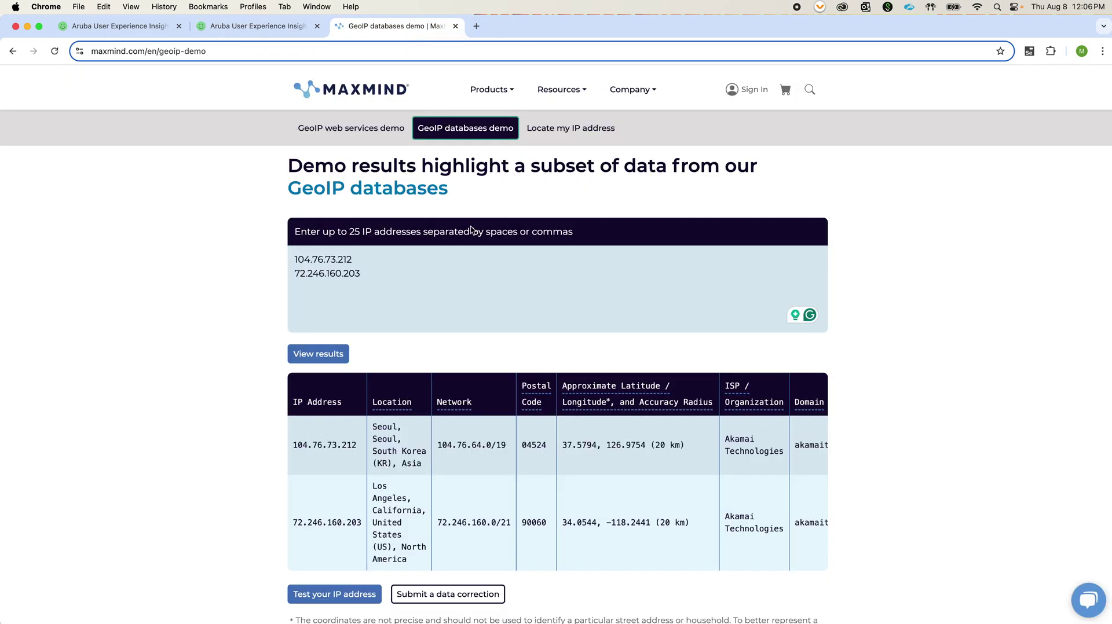
triple_click(458, 444)
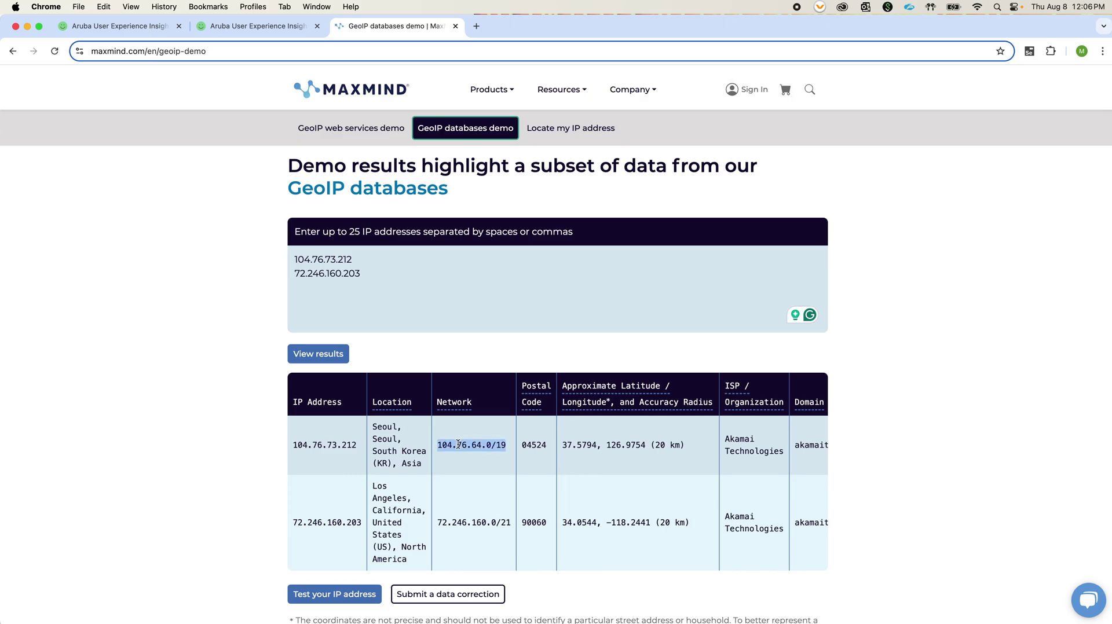
click(281, 26)
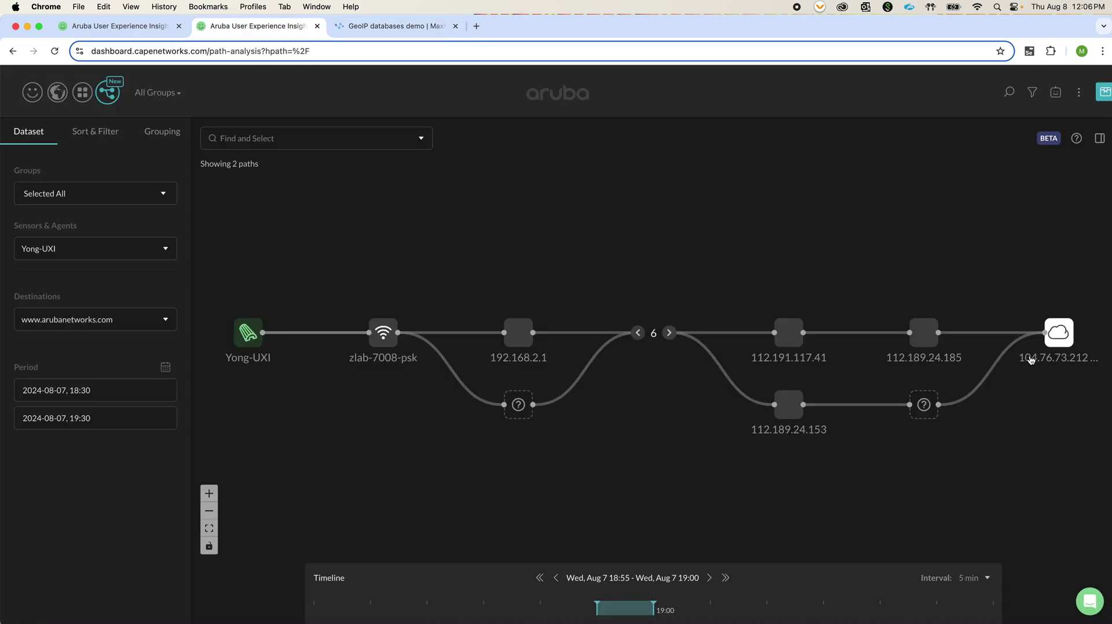
- Advance the time window to 19:00–19:05, where the single path ends at 72.246.160.203 (148 ms)
mouse_move(1045, 340)
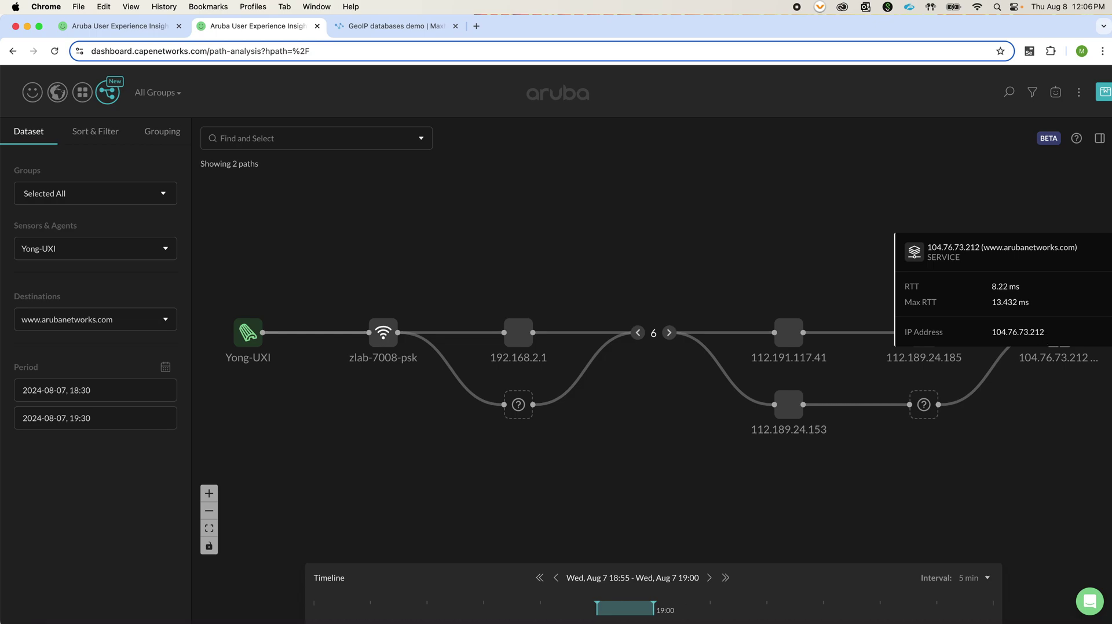
mouse_move(689, 613)
click(708, 577)
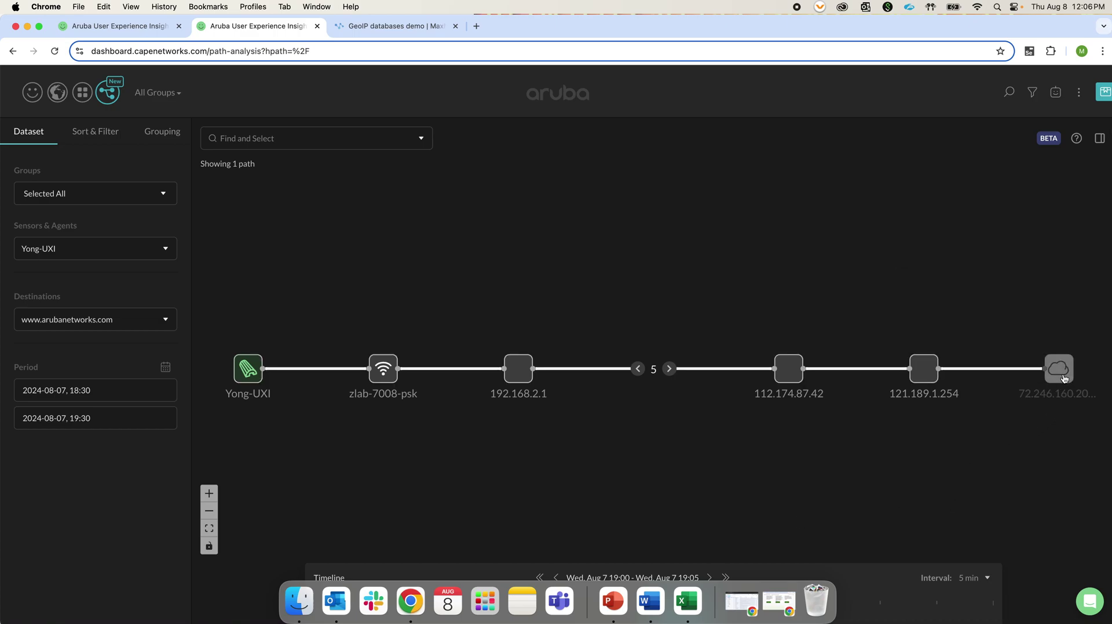
mouse_move(1063, 378)
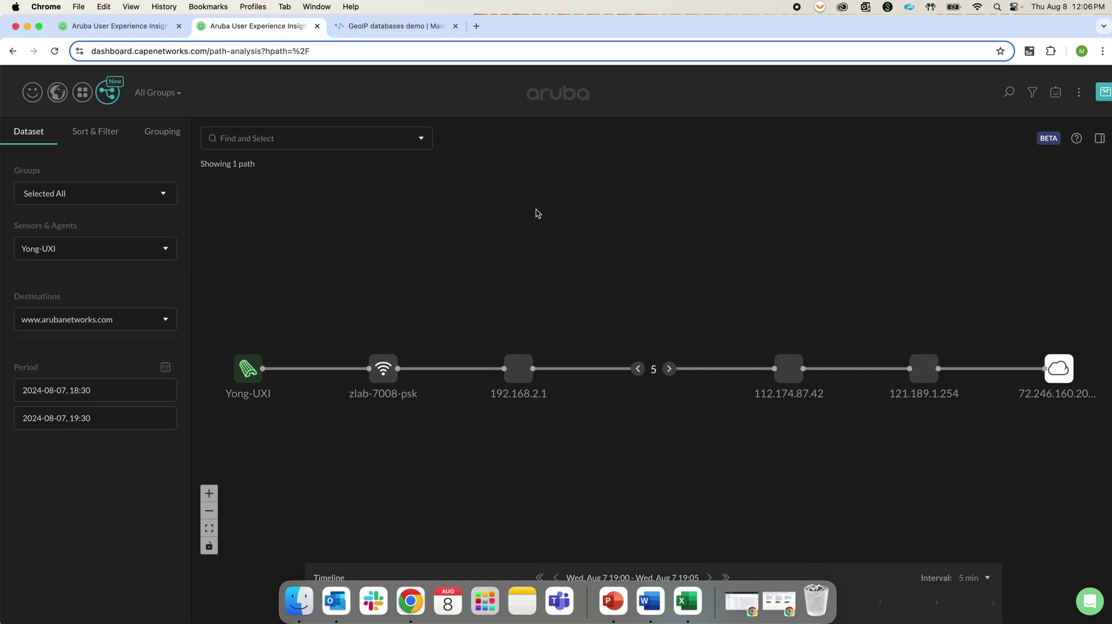
- Highlight the GeoIP result placing 72.246.160.203 in Los Angeles, California (72.246.160.0/21)
click(376, 25)
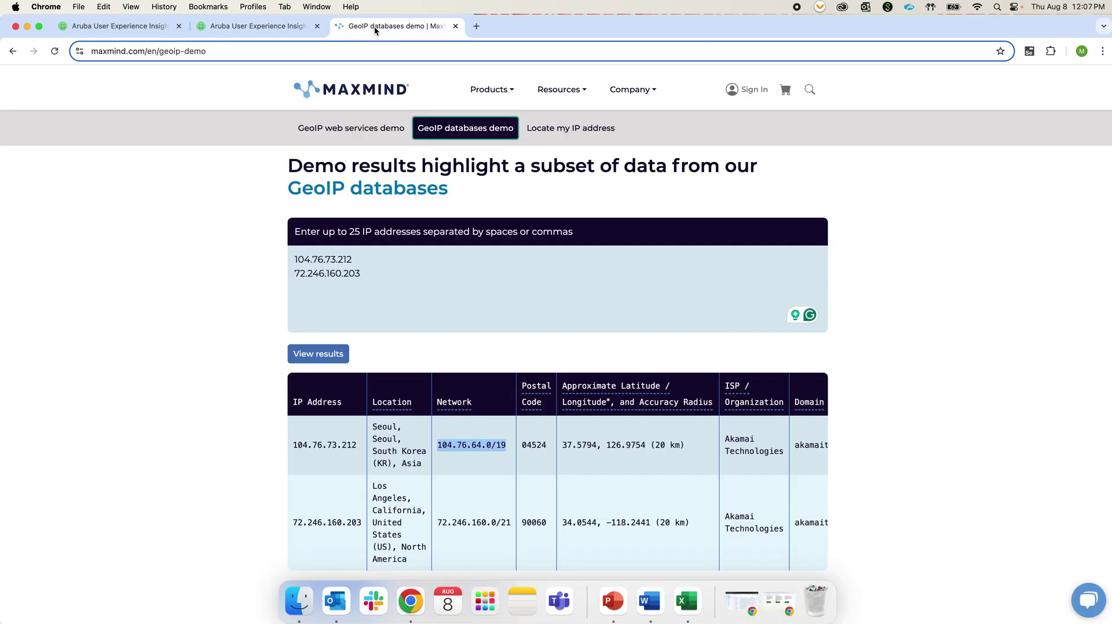
scroll(444, 345, down, 3)
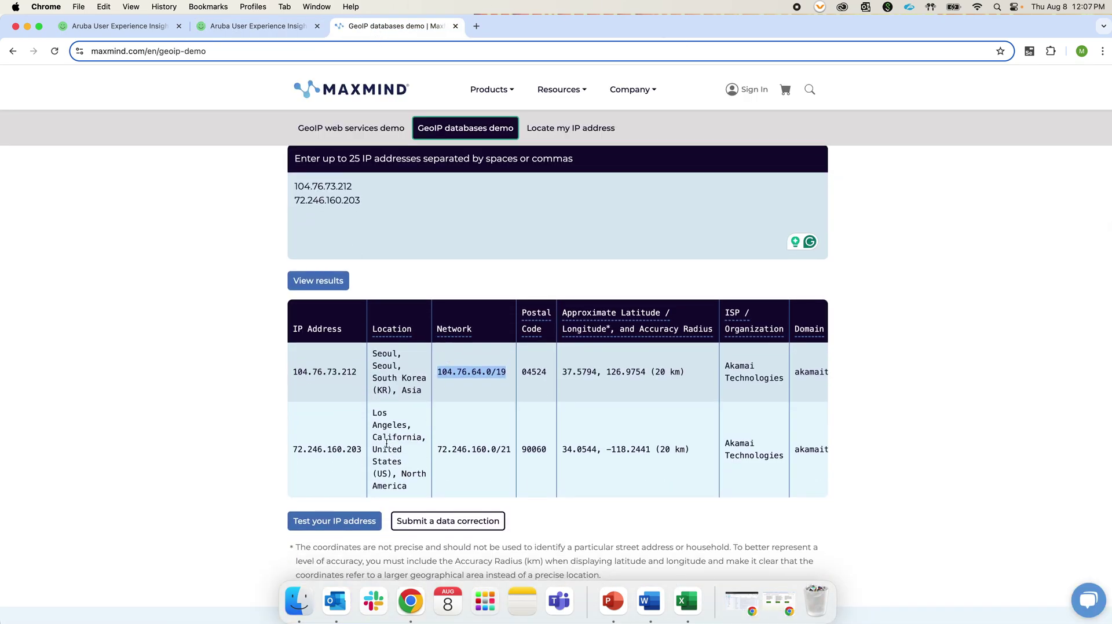
drag(372, 412, 400, 439)
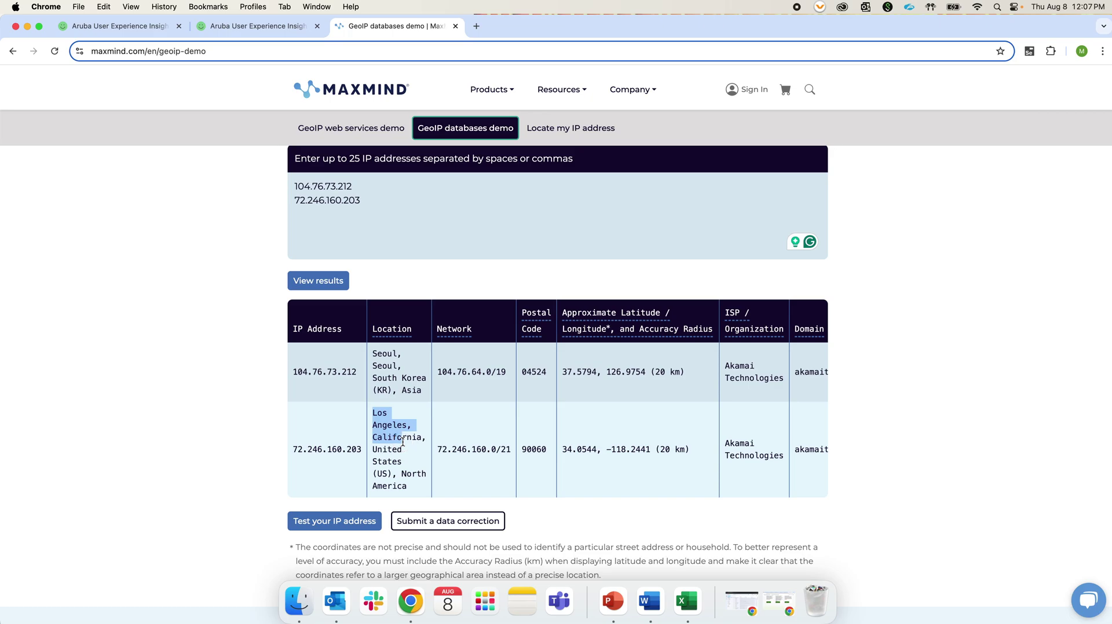
- Go back to the Yong-UXI sensor page (Aruba Homepage latency 4 ms) and re-enter full screen
click(272, 26)
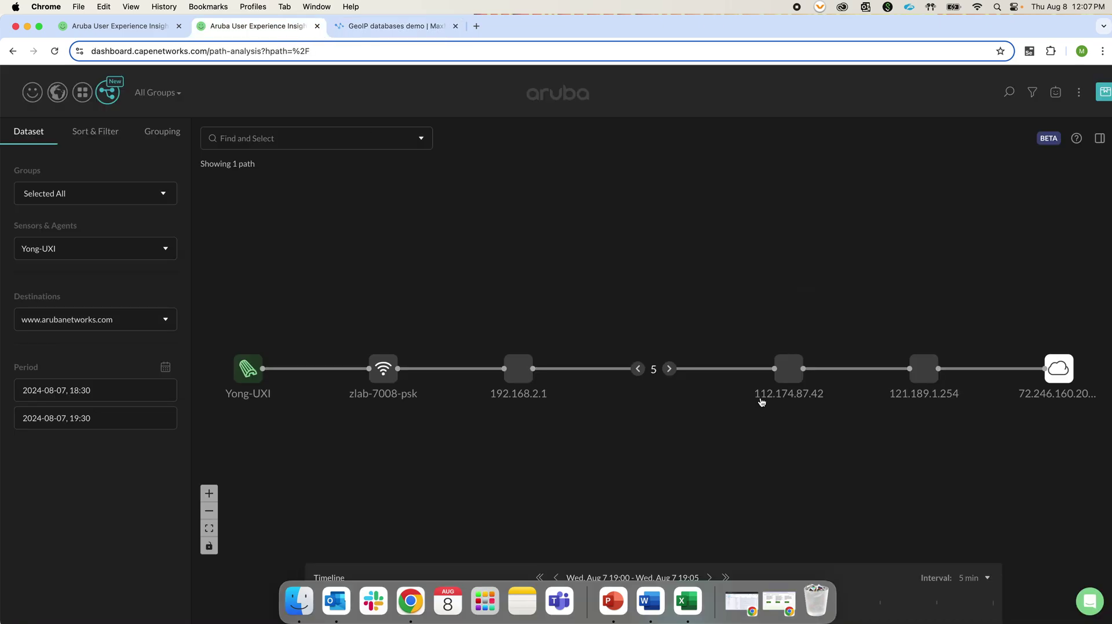
click(159, 29)
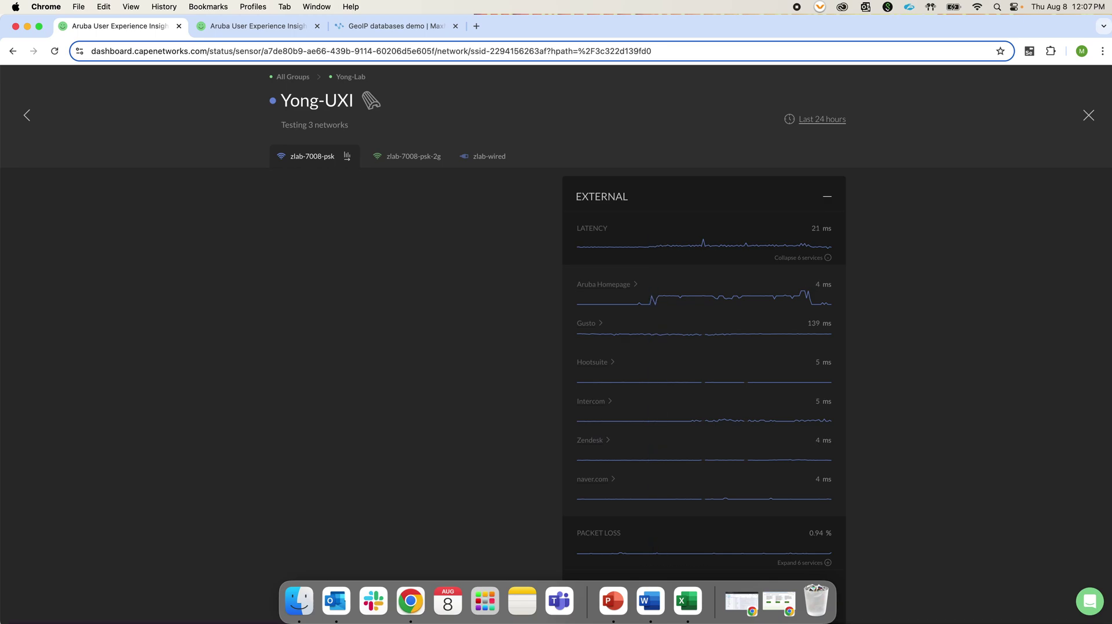
key(ctrl+super+f)
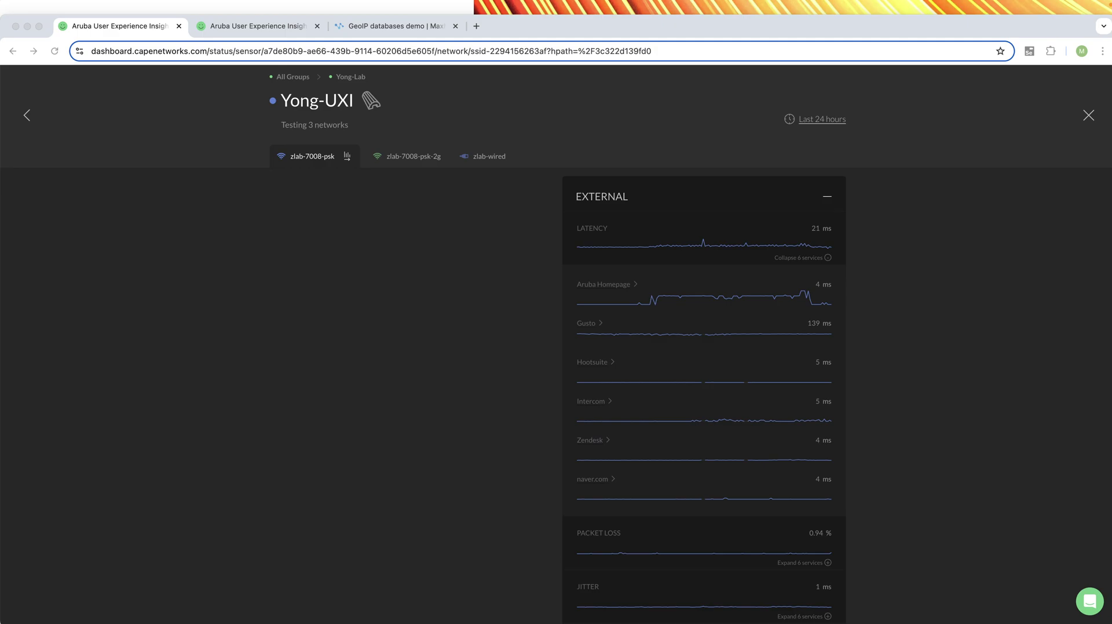